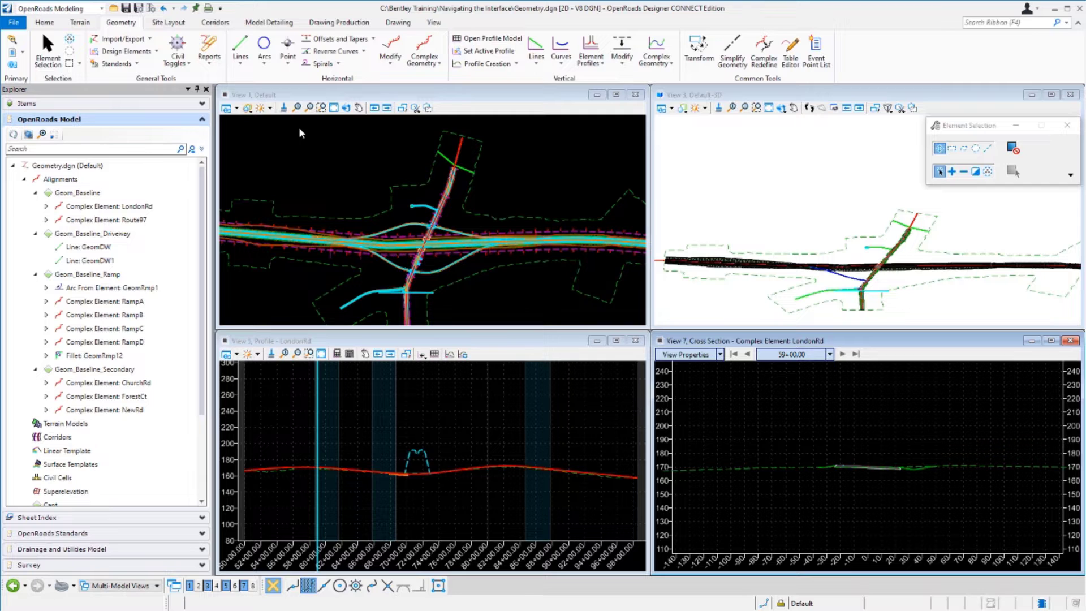
Step: Activate the plan, 3D and LondonRd profile views in turn, ending on the profile view
{"action": "left_click", "coordinate": [319, 96]}
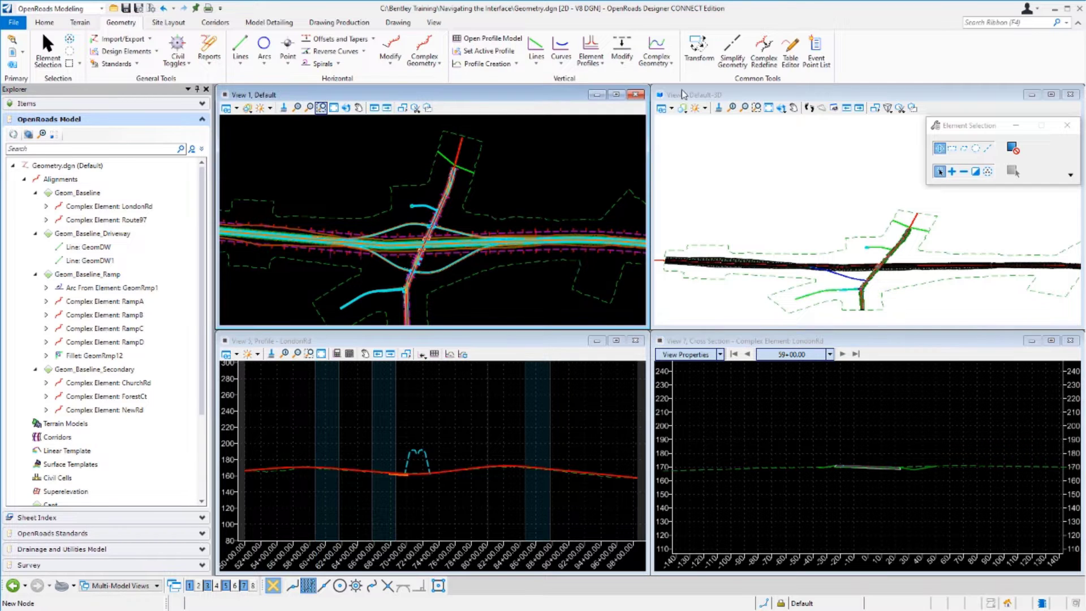
{"action": "left_click", "coordinate": [708, 95]}
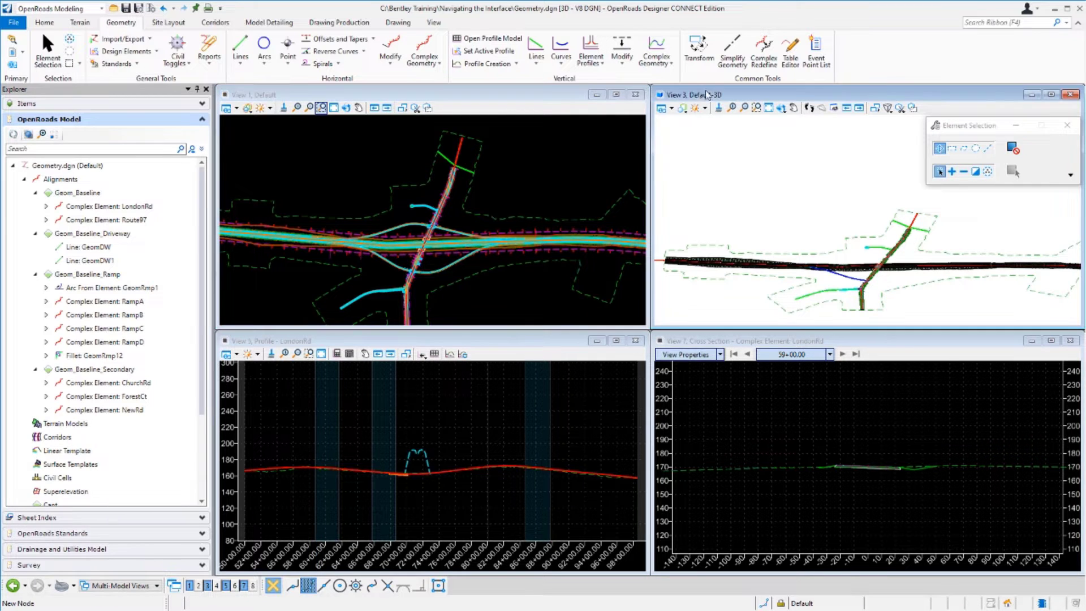
{"action": "left_click", "coordinate": [504, 351]}
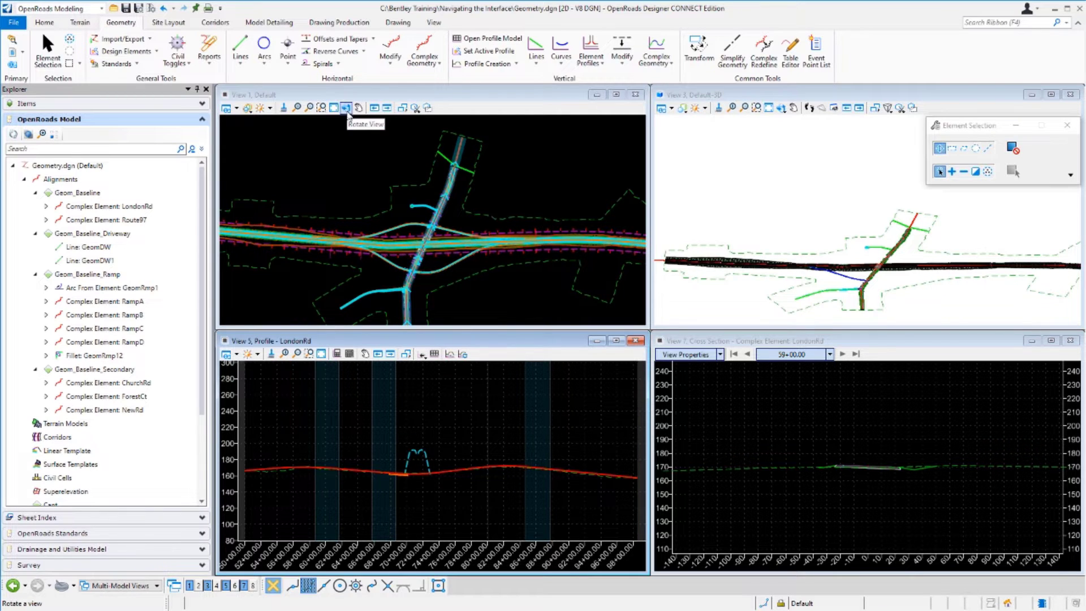
{"action": "left_click", "coordinate": [771, 153]}
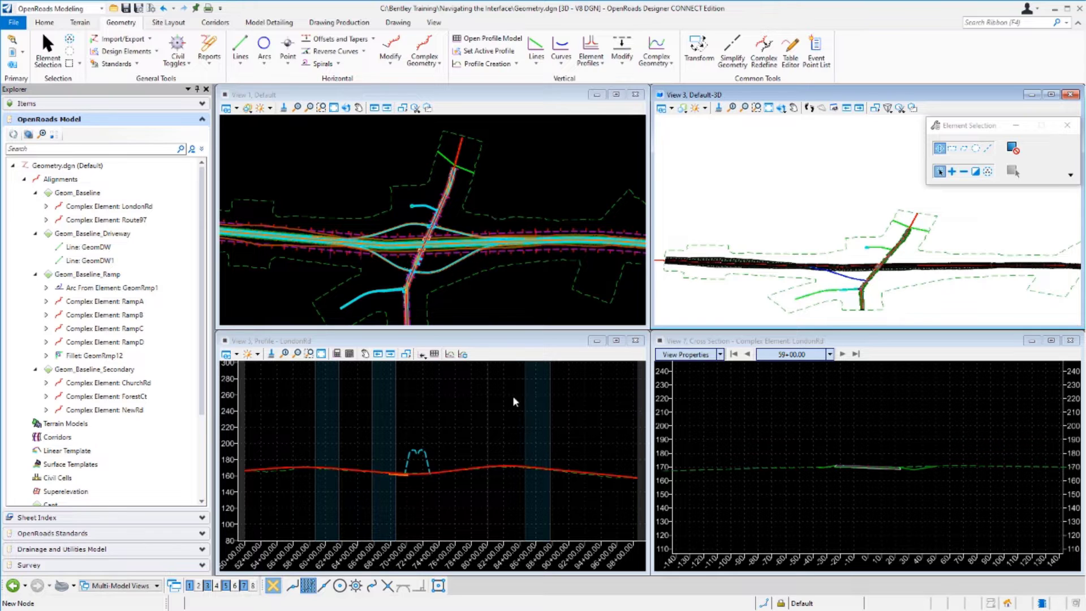
{"action": "left_click", "coordinate": [419, 406]}
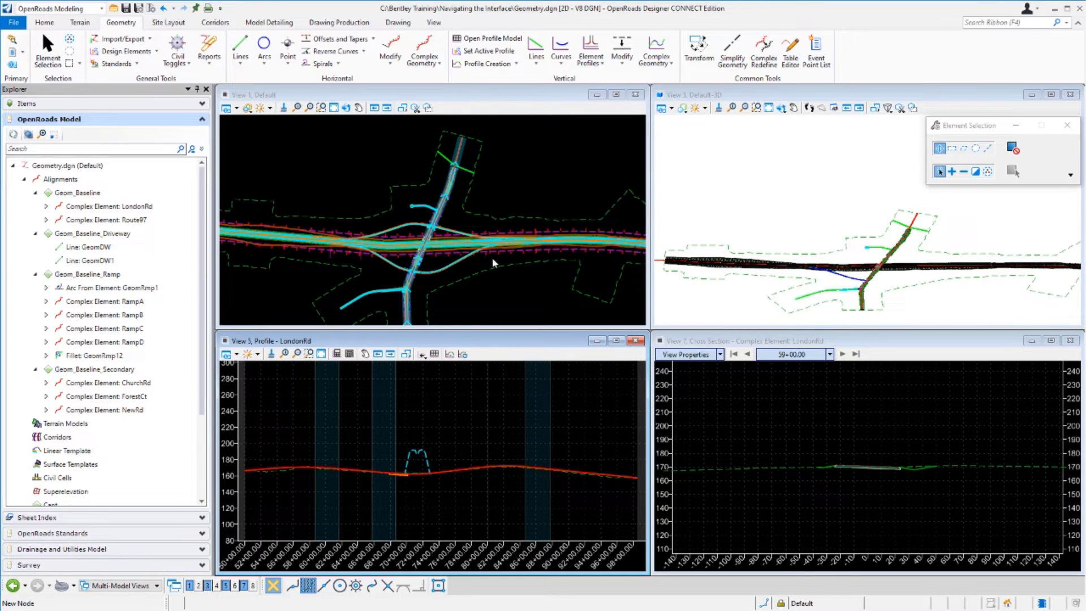
Step: Set the vertical exaggeration of the LondonRd profile view to 20 in its view attributes
{"action": "left_click", "coordinate": [237, 359]}
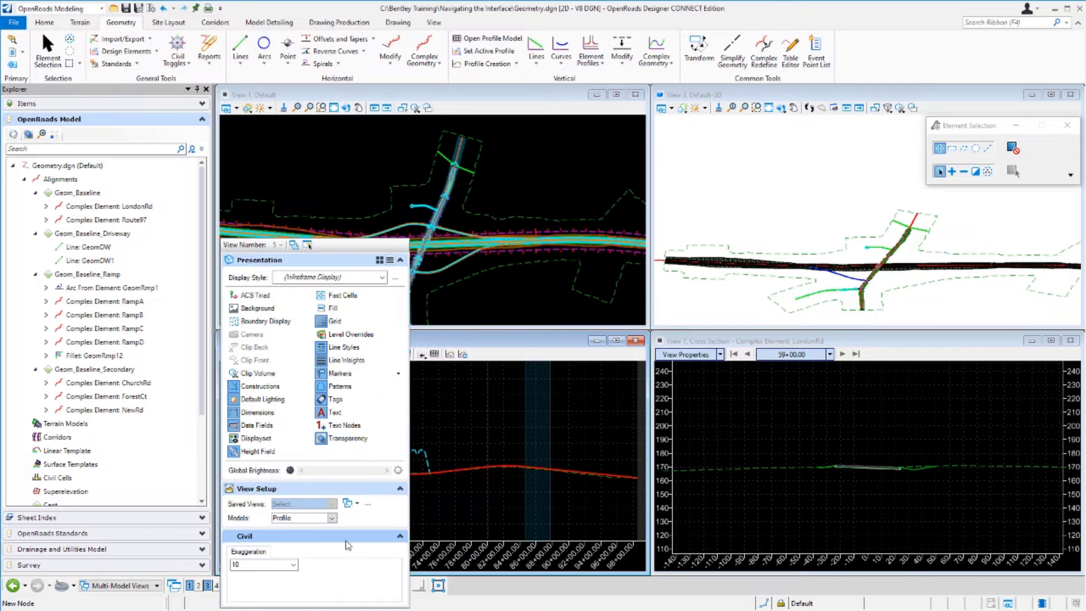
{"action": "left_click", "coordinate": [400, 537]}
{"action": "left_click", "coordinate": [400, 536]}
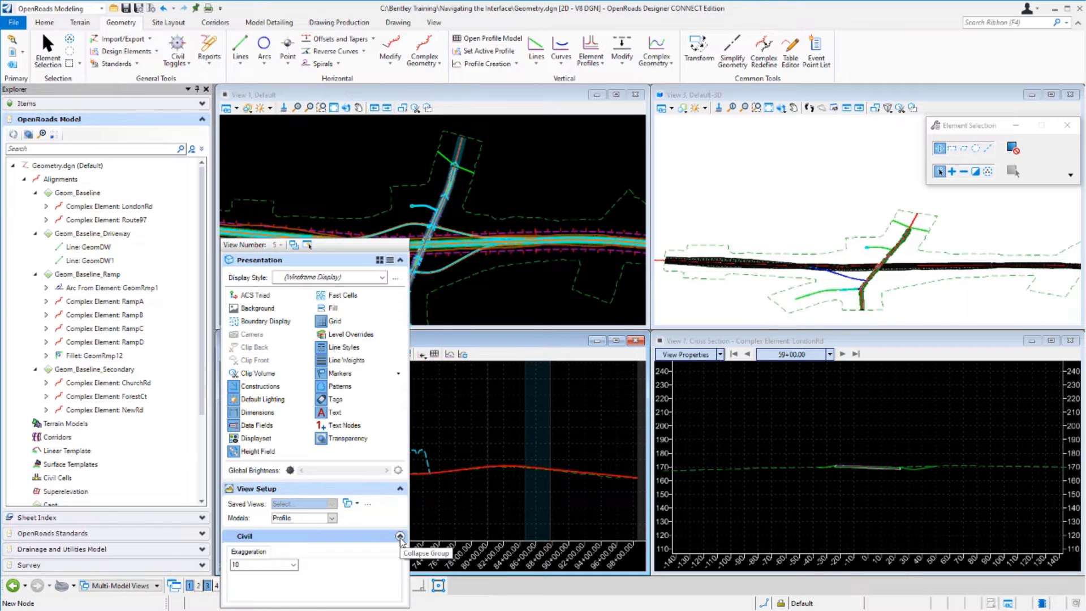
{"action": "left_click", "coordinate": [293, 565]}
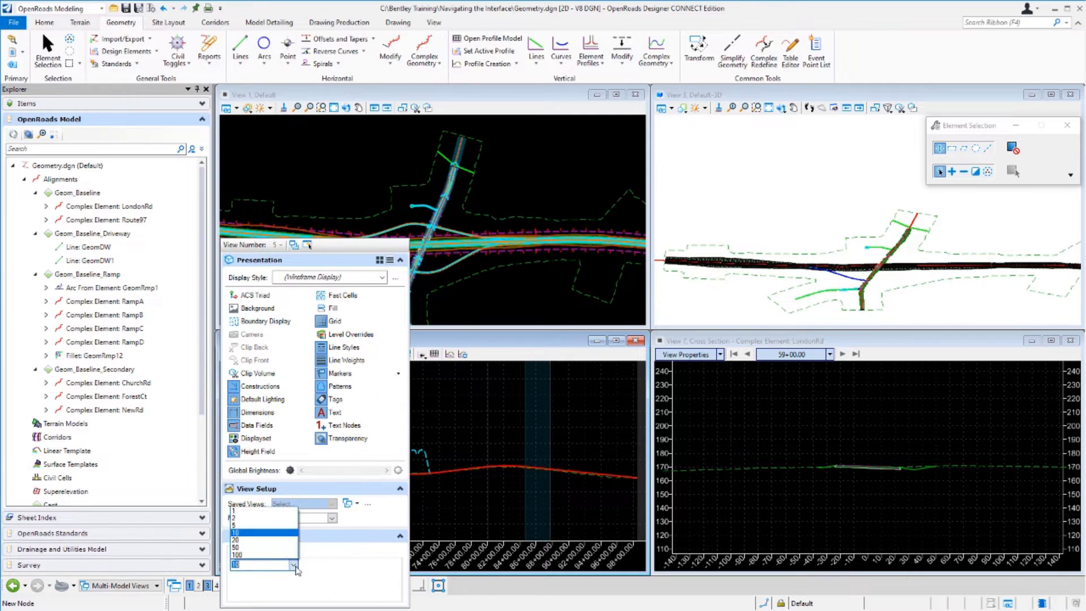
{"action": "left_click", "coordinate": [264, 542]}
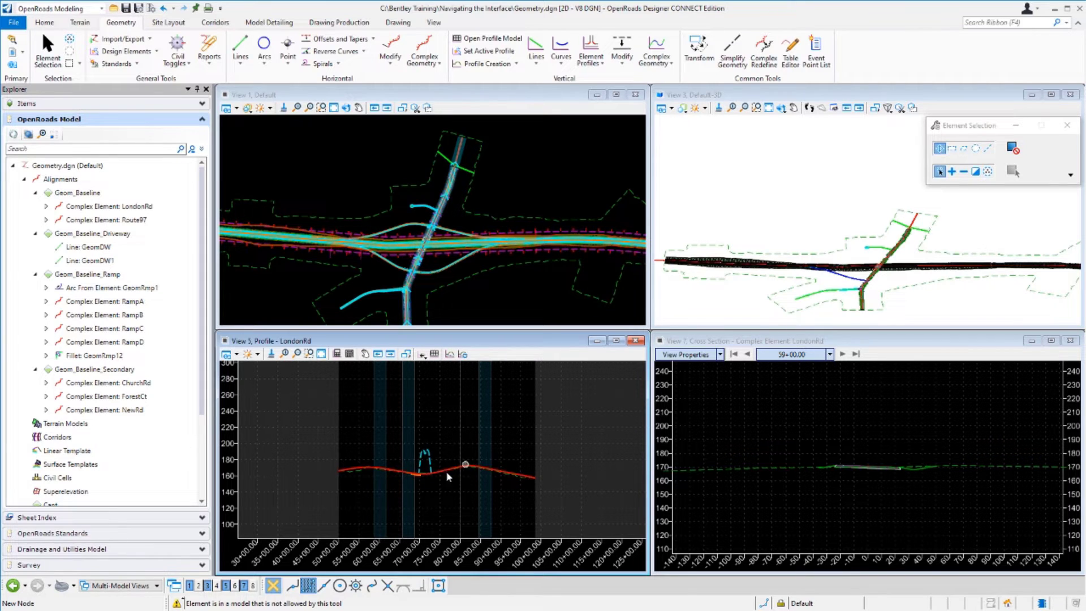
Step: Stretch and compress the LondonRd profile along its stations, ending with the whole profile in view
{"action": "mouse_move", "coordinate": [432, 473]}
{"action": "scroll", "coordinate": [448, 463], "scroll_direction": "down", "scroll_amount": 2}
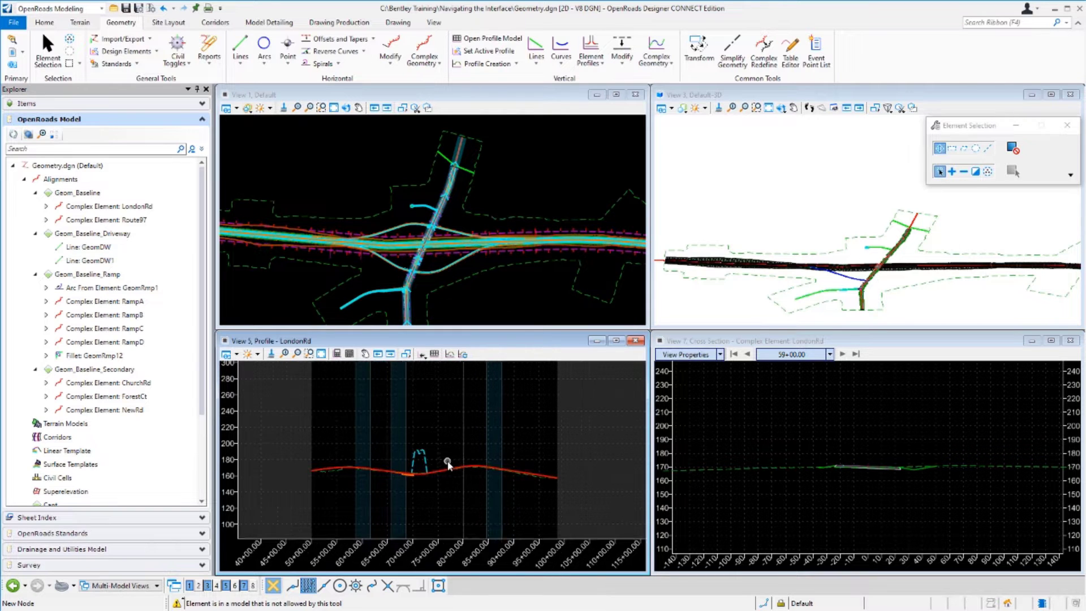
{"action": "scroll", "coordinate": [447, 463], "scroll_direction": "up", "scroll_amount": 5}
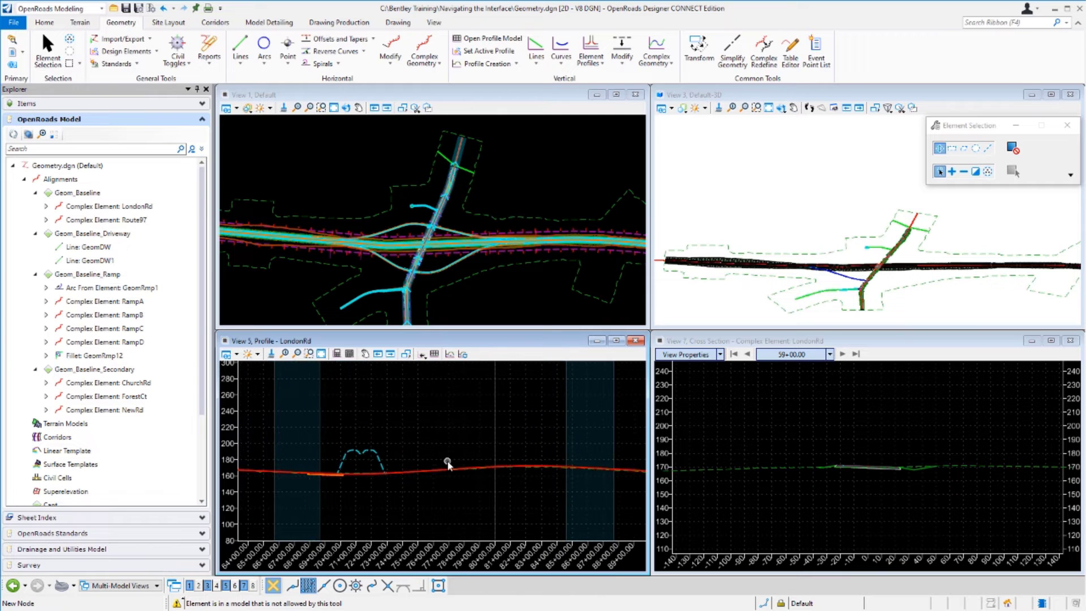
{"action": "scroll", "coordinate": [447, 463], "scroll_direction": "down", "scroll_amount": 2}
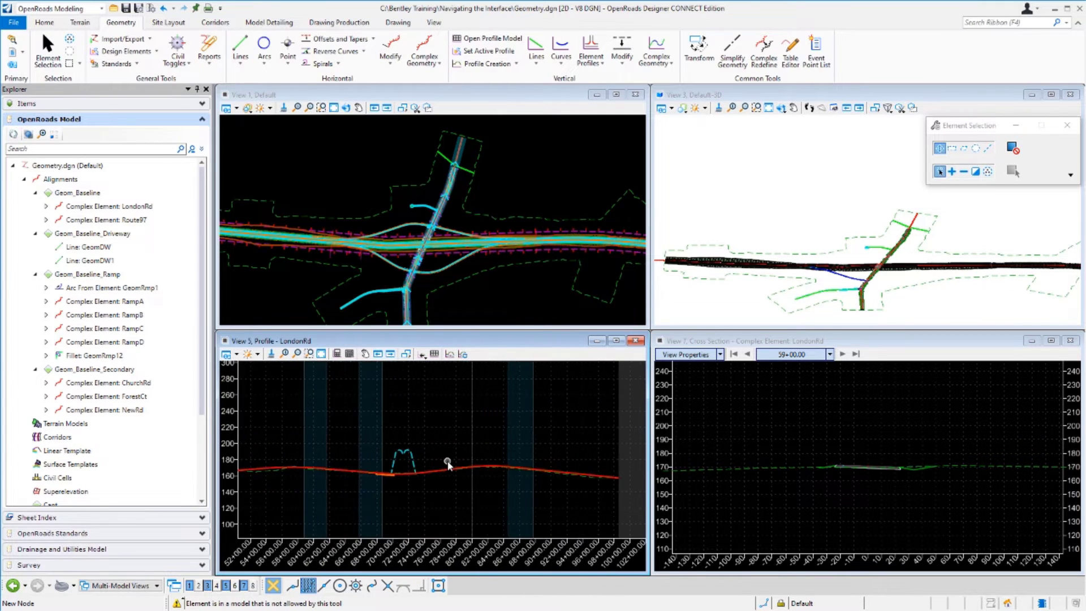
{"action": "scroll", "coordinate": [448, 463], "scroll_direction": "down", "scroll_amount": 1}
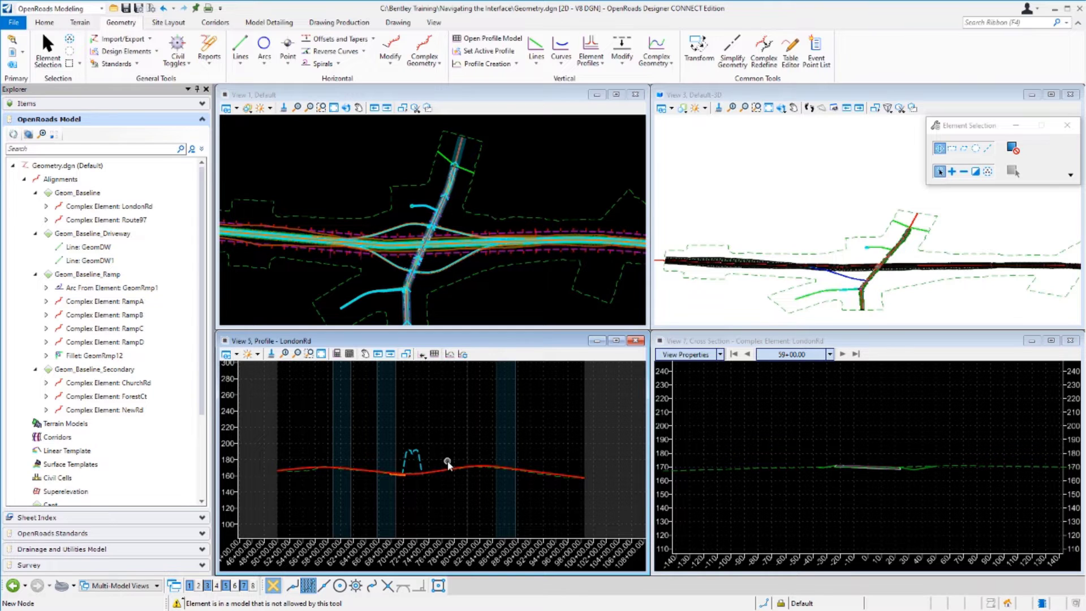
Step: Raise and lower the LondonRd profile's vertical scaling interactively, ending with elevation gridlines every 20 units
{"action": "scroll", "coordinate": [447, 464], "scroll_direction": "up", "scroll_amount": 4, "text": "ctrl+shift"}
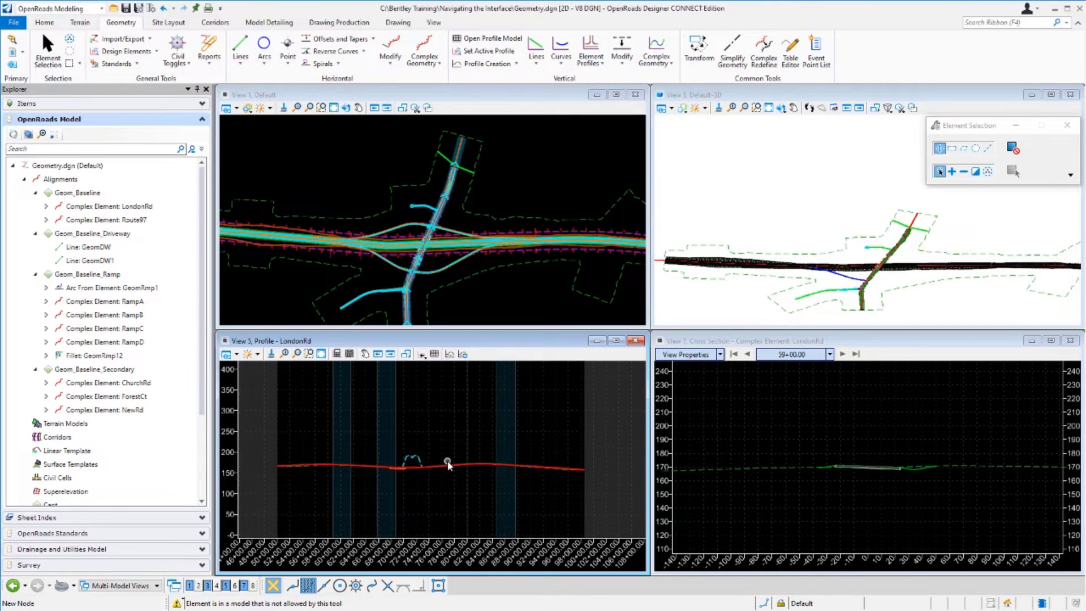
{"action": "scroll", "coordinate": [448, 464], "scroll_direction": "up", "scroll_amount": 2, "text": "ctrl+shift"}
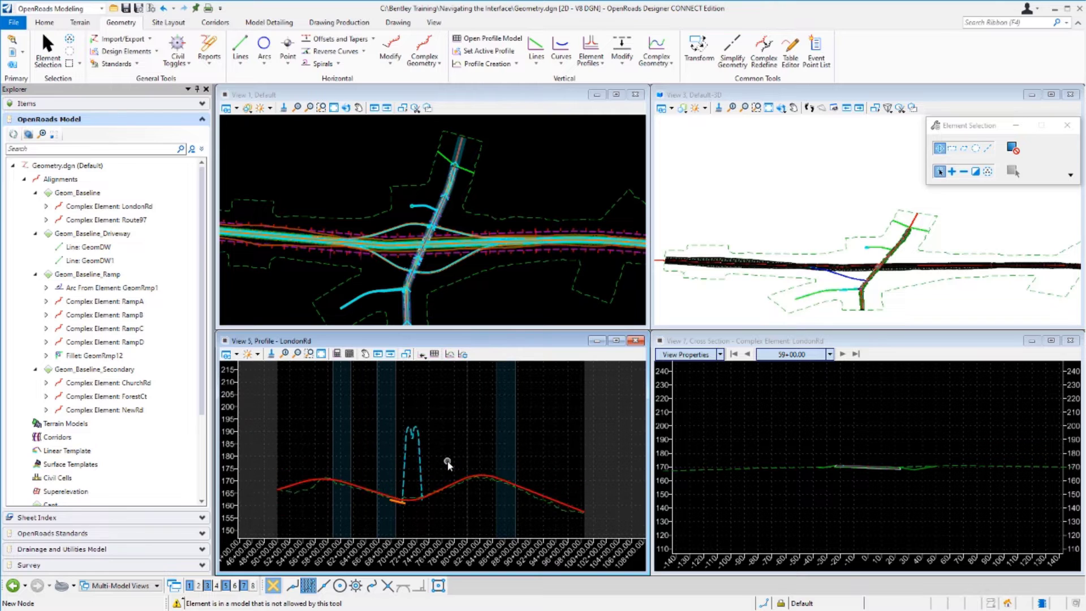
{"action": "scroll", "coordinate": [447, 464], "scroll_direction": "down", "scroll_amount": 2, "text": "ctrl+shift"}
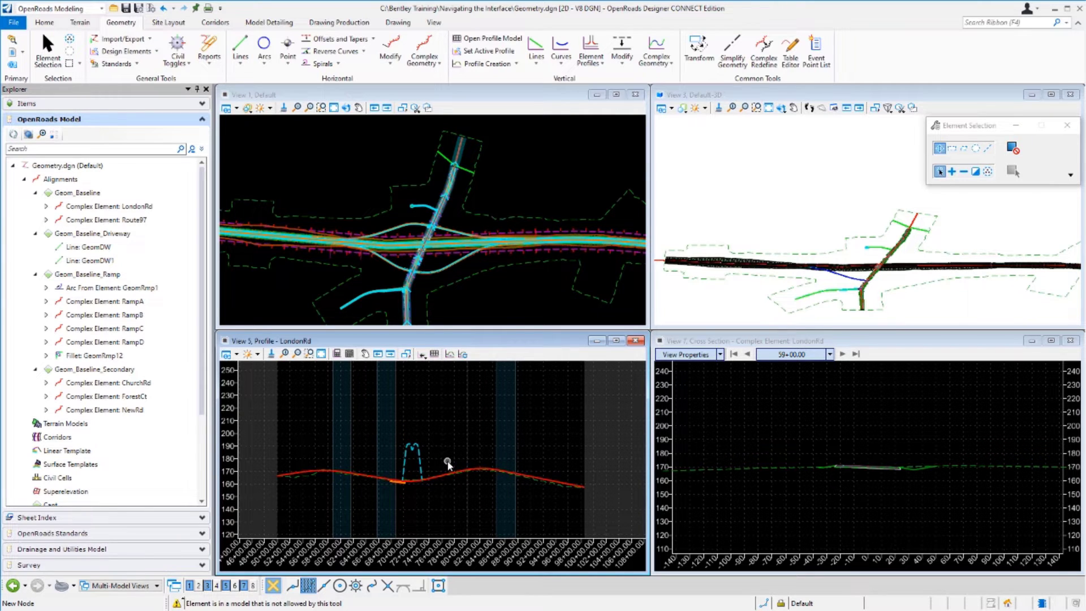
{"action": "scroll", "coordinate": [448, 464], "scroll_direction": "down", "scroll_amount": 1, "text": "ctrl+shift"}
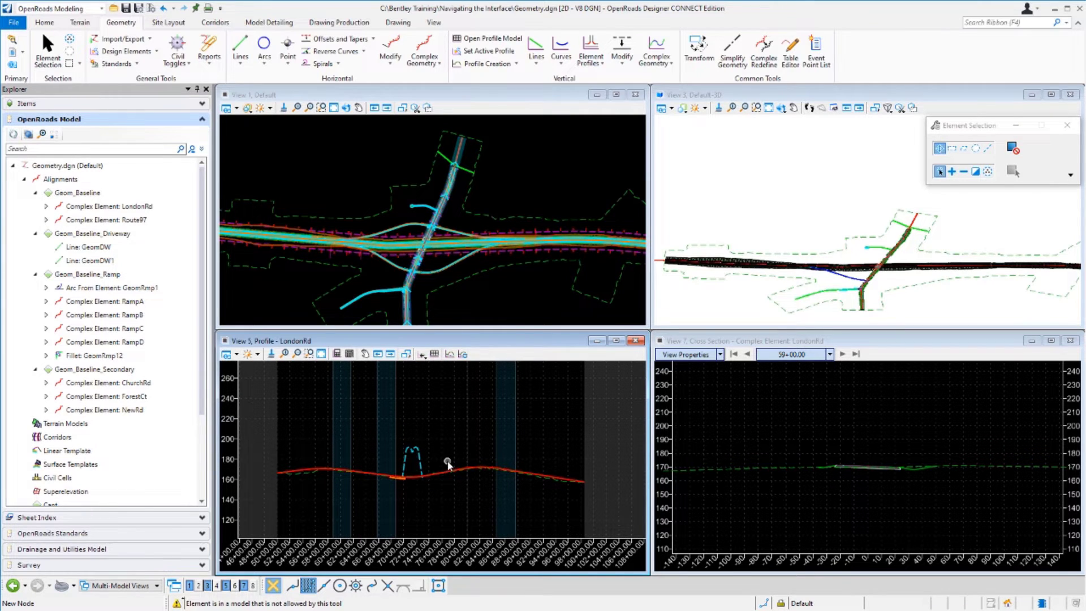
{"action": "left_click", "coordinate": [309, 357]}
Step: Set the vertical exaggeration of the LondonRd cross-section view to 2
{"action": "left_click", "coordinate": [851, 496]}
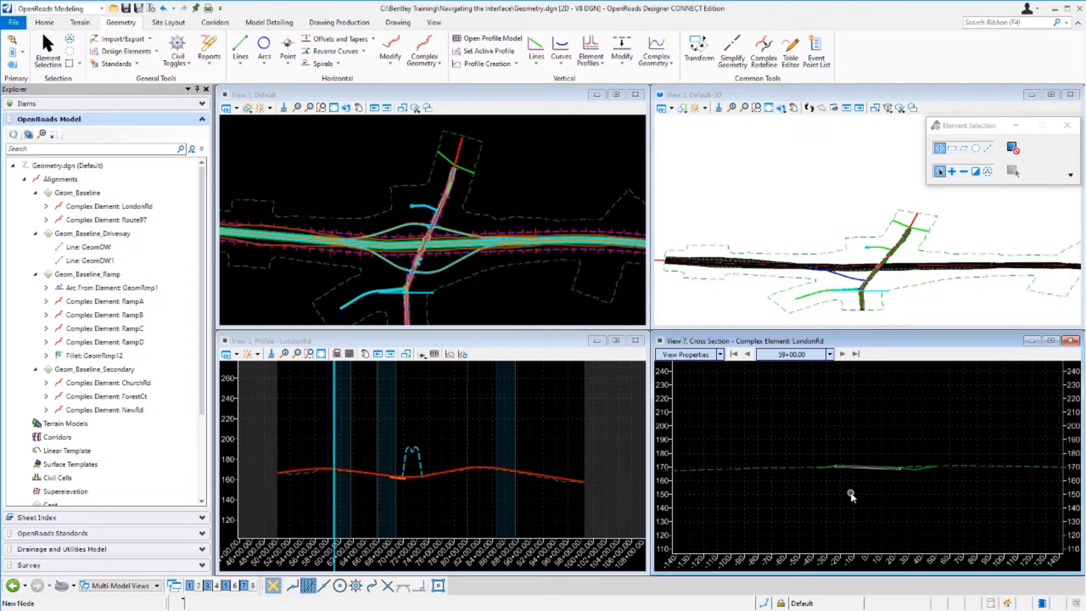
{"action": "left_click", "coordinate": [721, 355]}
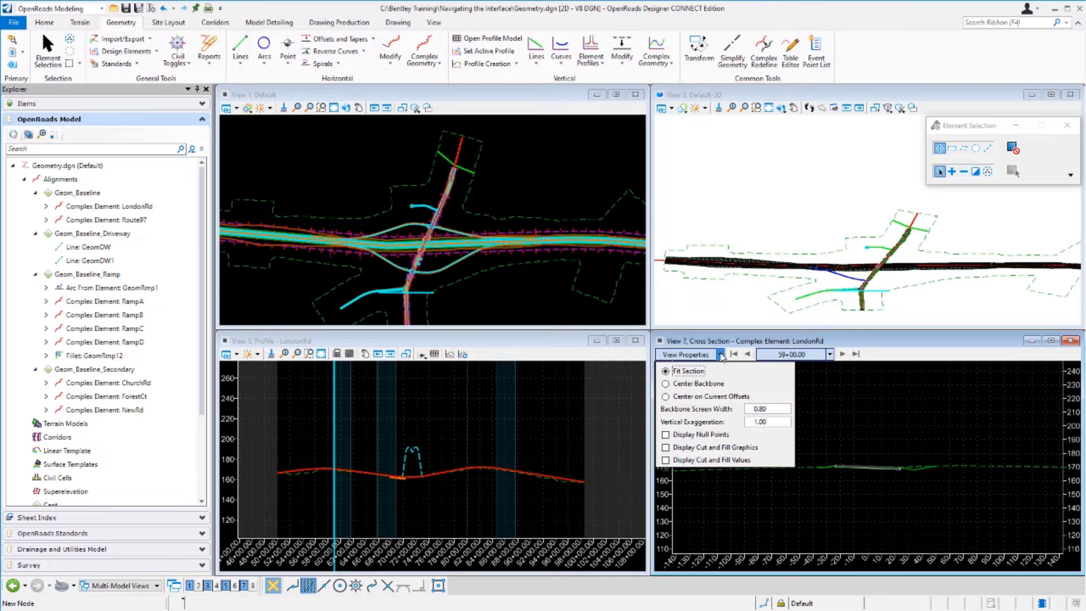
{"action": "left_click", "coordinate": [780, 423]}
{"action": "left_click_drag", "start_coordinate": [782, 425], "coordinate": [748, 430]}
{"action": "type", "text": "2"}
{"action": "left_click", "coordinate": [898, 430]}
Step: Advance the cross section to station 59+50.00 and go back to station 58+50.00
{"action": "left_click", "coordinate": [843, 354]}
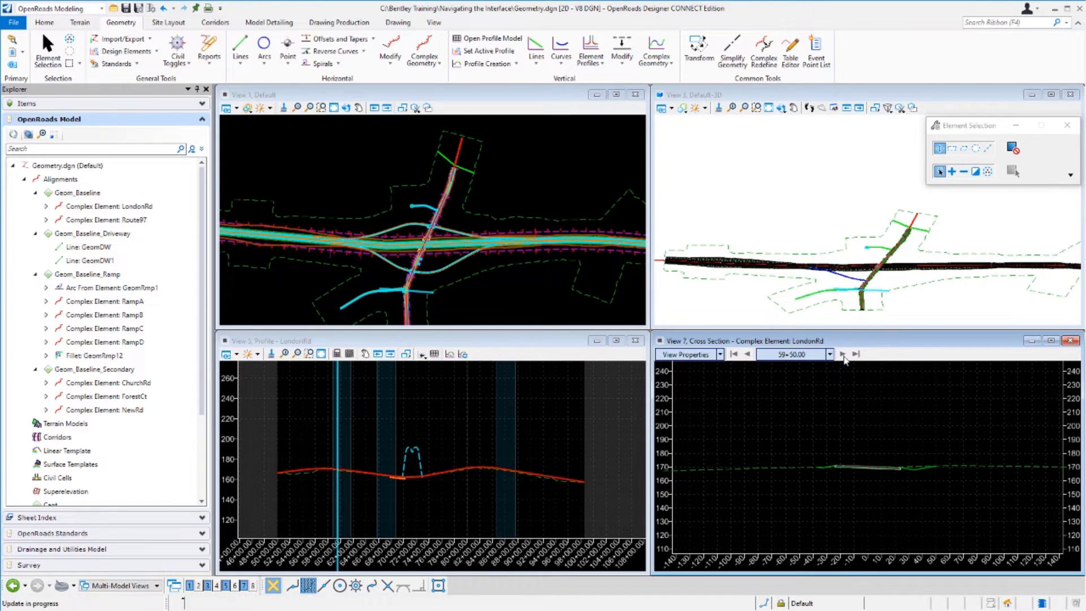
{"action": "left_click", "coordinate": [747, 355]}
{"action": "left_click", "coordinate": [748, 355]}
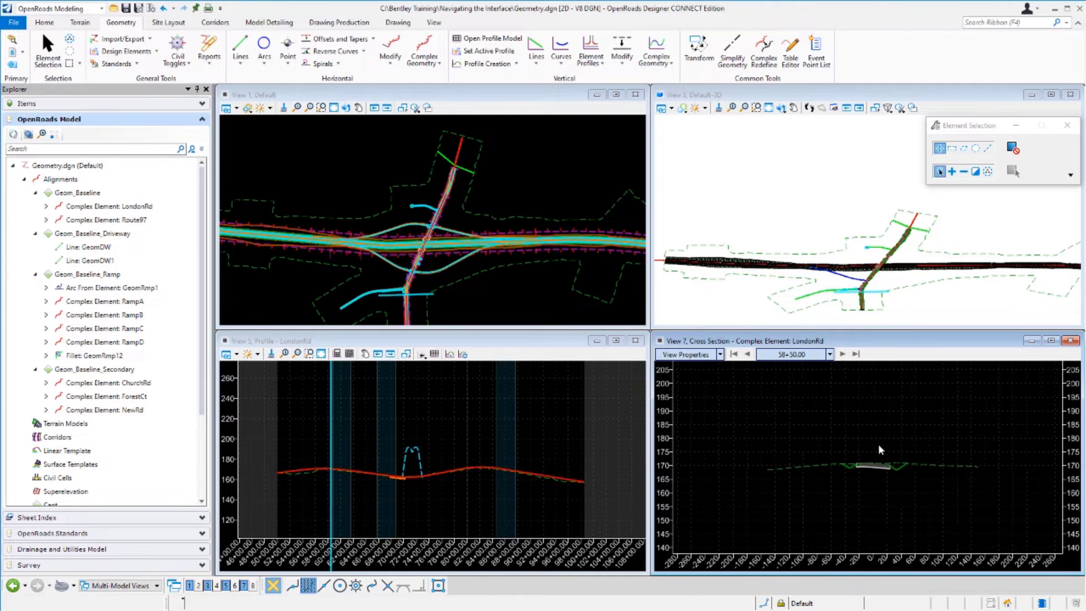
Step: Rescale the cross section horizontally and vertically to an exaggeration of about 3.05 and check the value in its view properties
{"action": "scroll", "coordinate": [879, 447], "scroll_direction": "up", "scroll_amount": 3}
{"action": "scroll", "coordinate": [880, 448], "scroll_direction": "down", "scroll_amount": 4}
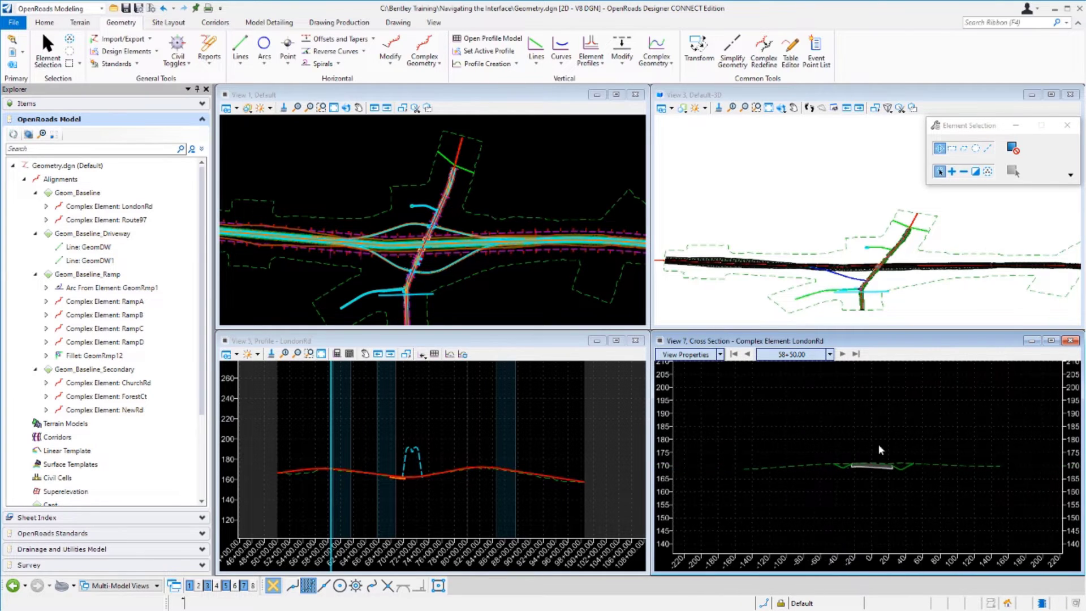
{"action": "scroll", "coordinate": [880, 448], "scroll_direction": "up", "scroll_amount": 1}
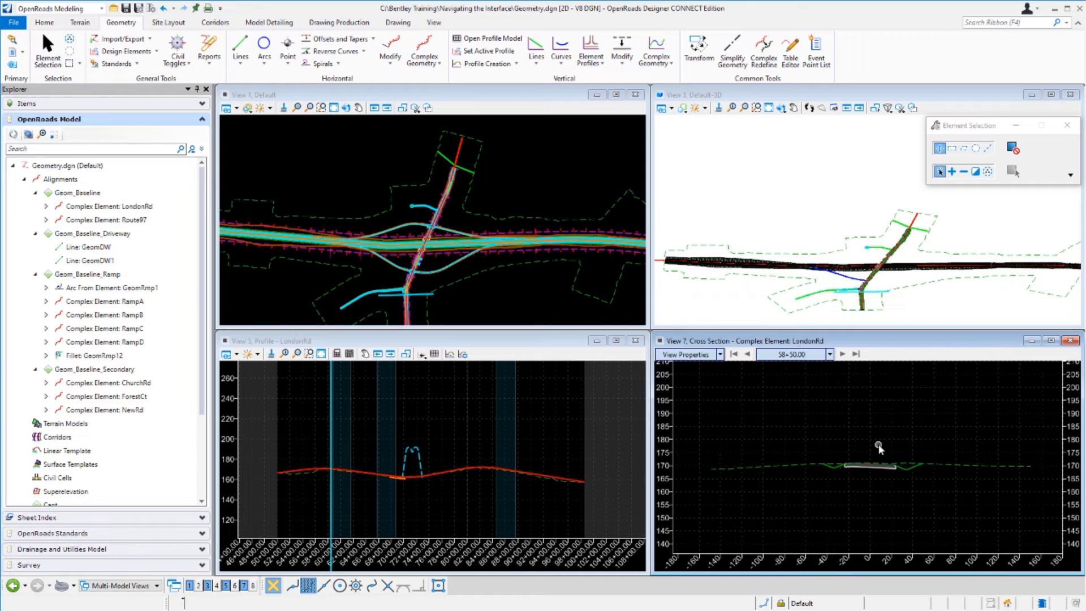
{"action": "scroll", "coordinate": [879, 445], "scroll_direction": "down", "scroll_amount": 4, "text": "shift"}
{"action": "scroll", "coordinate": [878, 445], "scroll_direction": "up", "scroll_amount": 6, "text": "shift"}
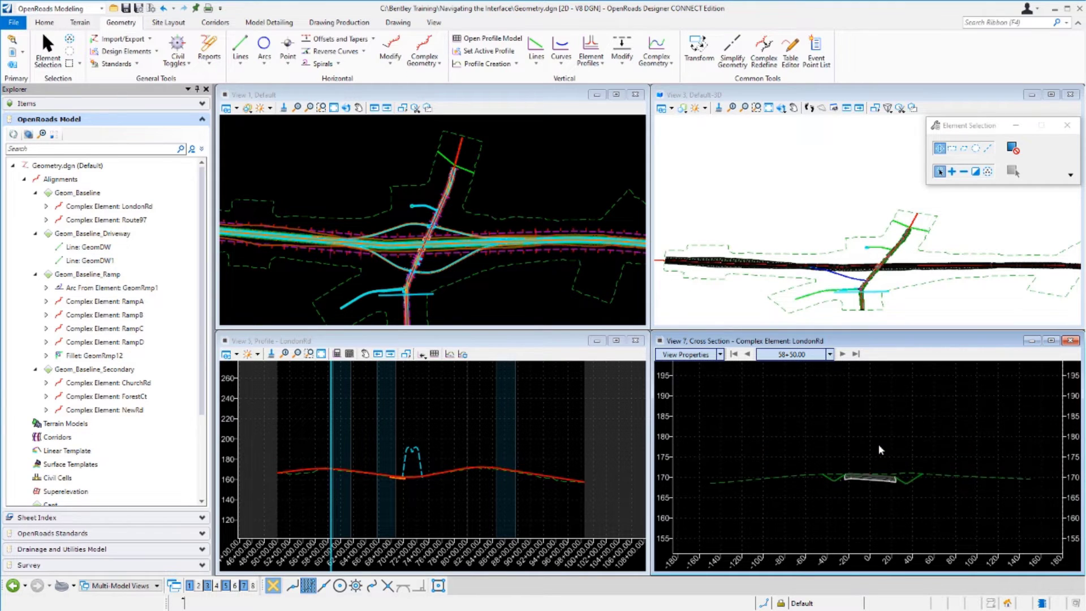
{"action": "scroll", "coordinate": [879, 446], "scroll_direction": "up", "scroll_amount": 5, "text": "shift"}
{"action": "scroll", "coordinate": [878, 445], "scroll_direction": "down", "scroll_amount": 6, "text": "shift"}
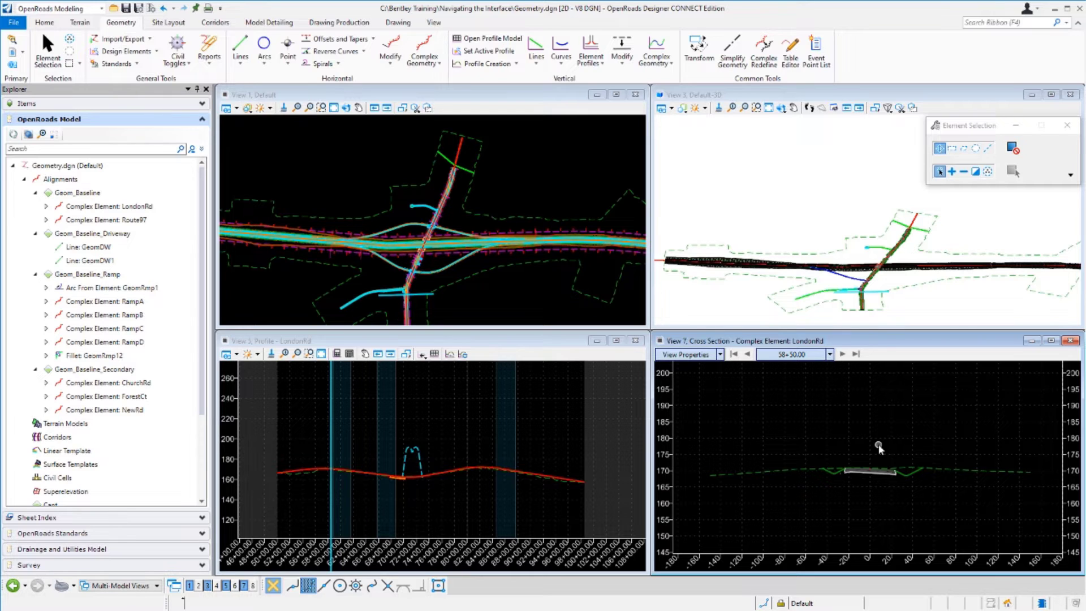
{"action": "left_click", "coordinate": [716, 355]}
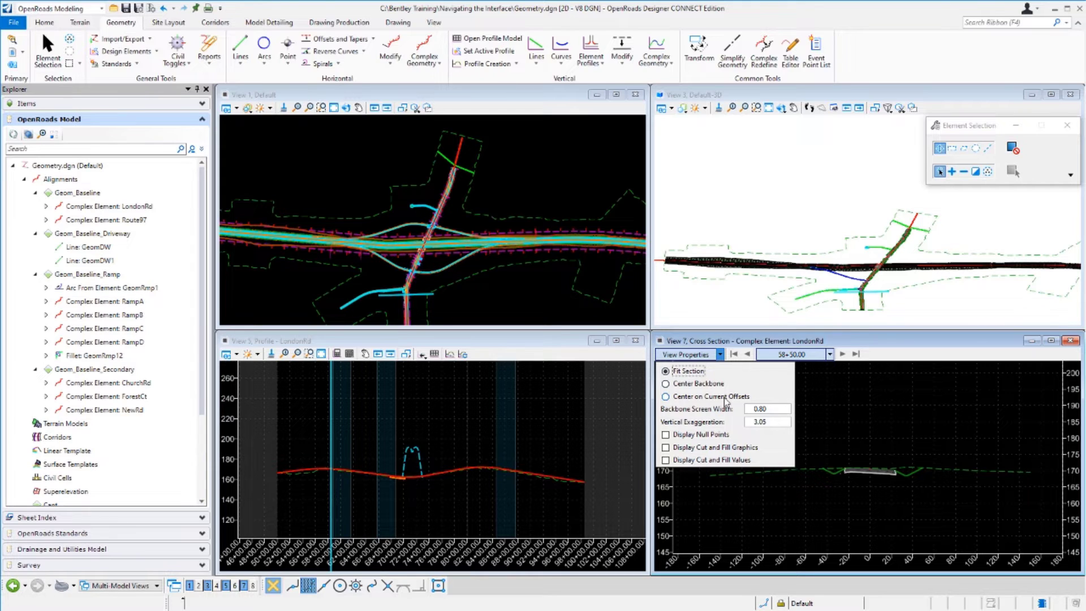
{"action": "left_click", "coordinate": [881, 343]}
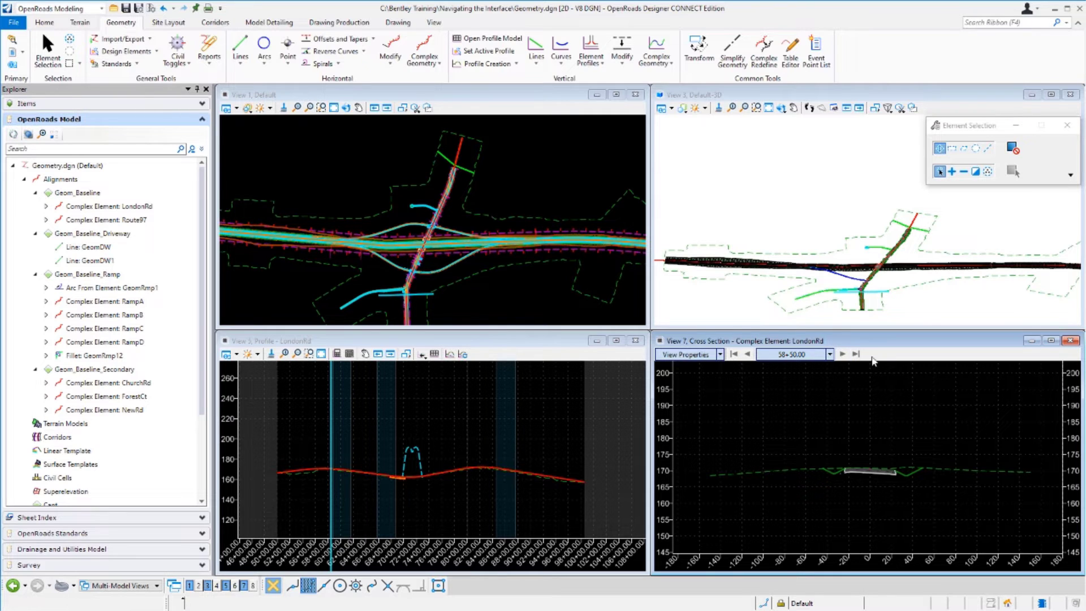
Step: Step the LondonRd cross section forward to station 61+00.00, and back to station 59+50.00
{"action": "left_click", "coordinate": [842, 355]}
{"action": "left_click", "coordinate": [842, 354]}
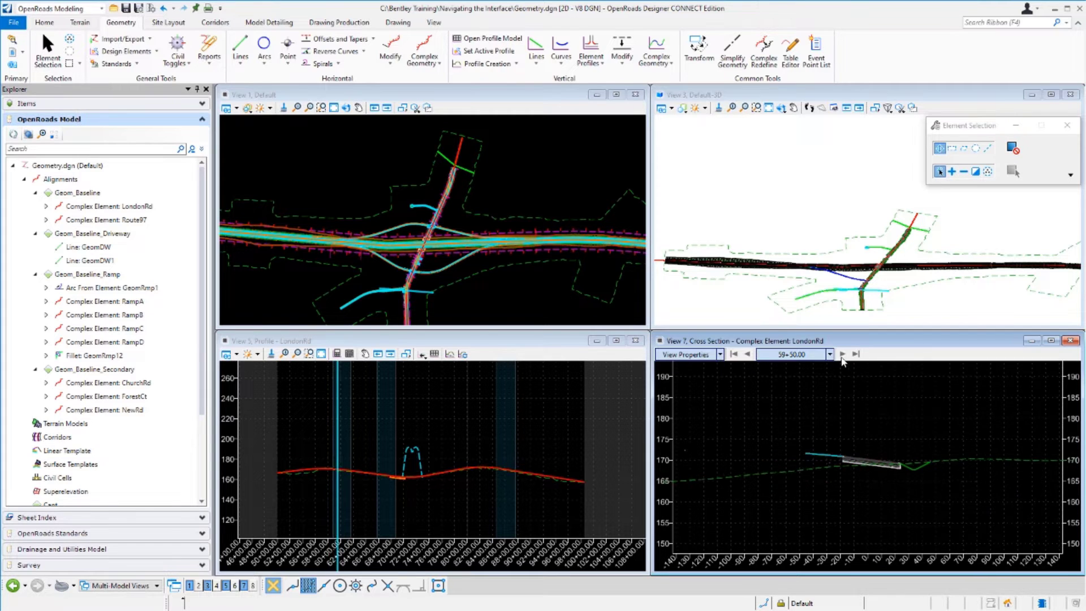
{"action": "left_click", "coordinate": [843, 354]}
{"action": "left_click", "coordinate": [842, 354]}
{"action": "left_click", "coordinate": [842, 354]}
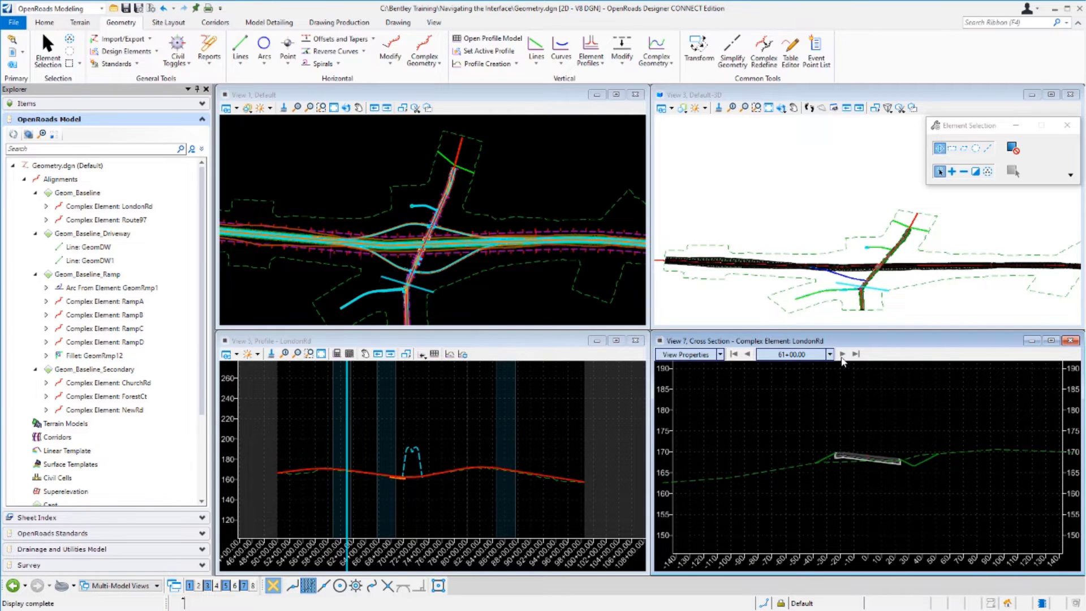
{"action": "left_click", "coordinate": [748, 355]}
{"action": "left_click", "coordinate": [748, 354]}
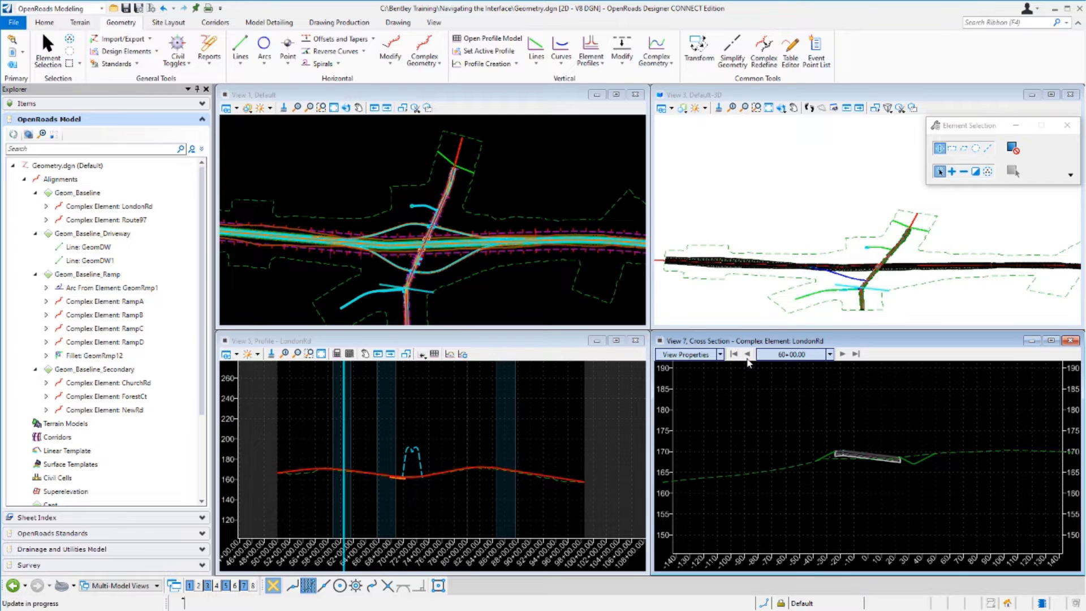
{"action": "left_click", "coordinate": [748, 354]}
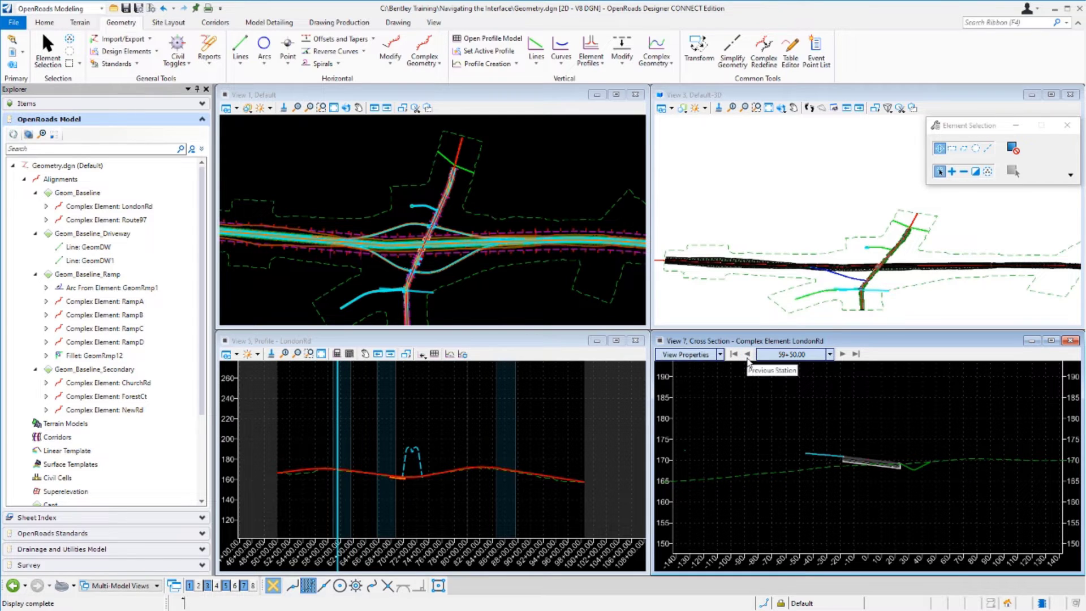
Step: Jump the LondonRd cross section to its last station and return to the first station, 50+00.00
{"action": "left_click", "coordinate": [856, 355]}
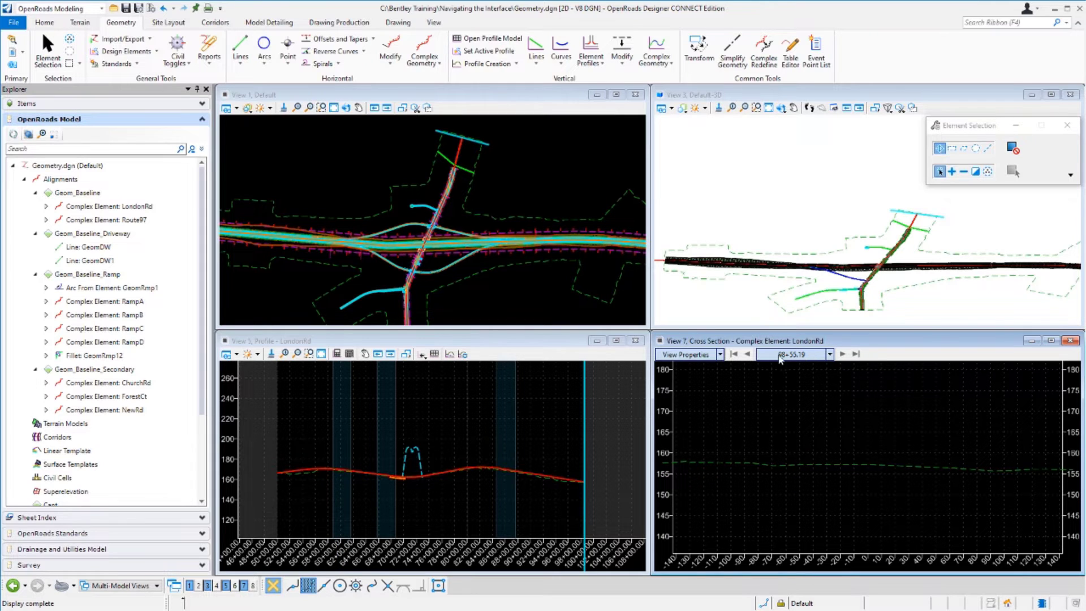
{"action": "left_click", "coordinate": [733, 355]}
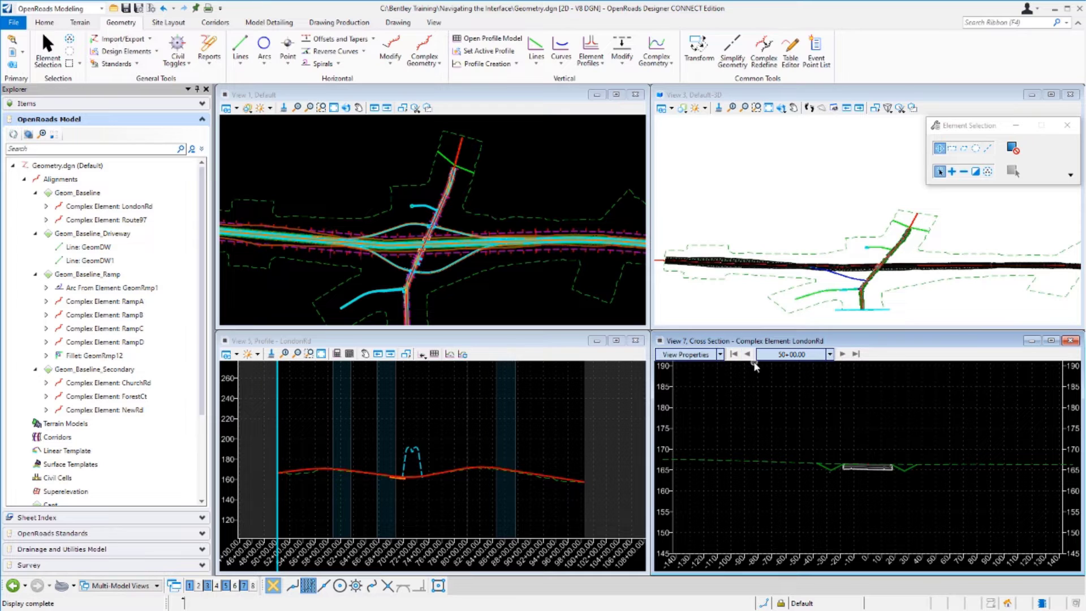
{"action": "left_click", "coordinate": [845, 356]}
Step: Review the centering and vertical exaggeration options in the cross section's view properties, and close them
{"action": "left_click", "coordinate": [721, 354]}
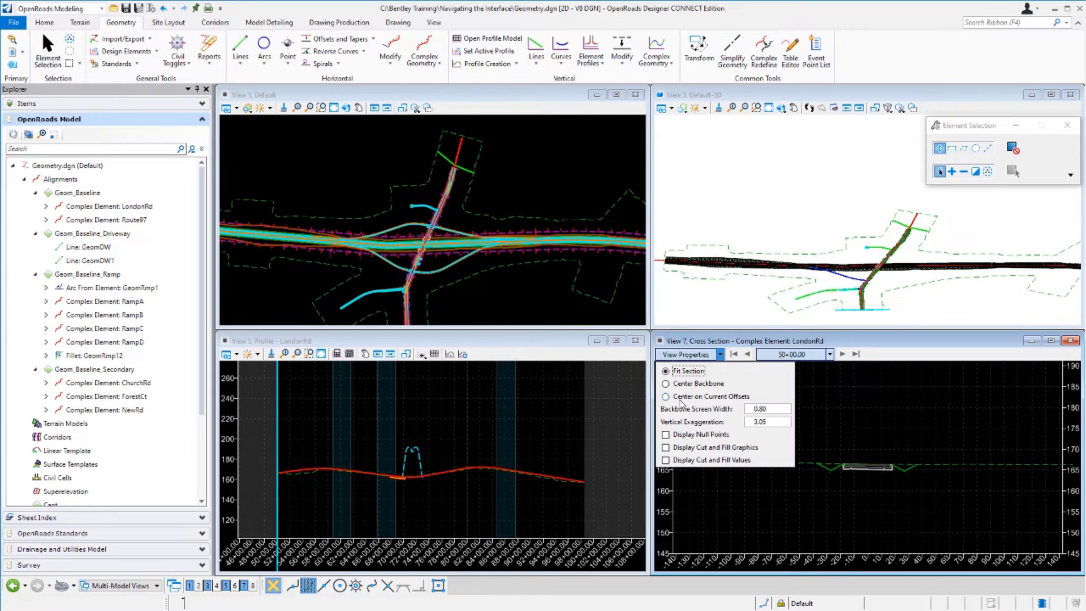
{"action": "left_click", "coordinate": [680, 399]}
{"action": "left_click_drag", "start_coordinate": [778, 423], "coordinate": [751, 426]}
{"action": "left_click", "coordinate": [809, 417]}
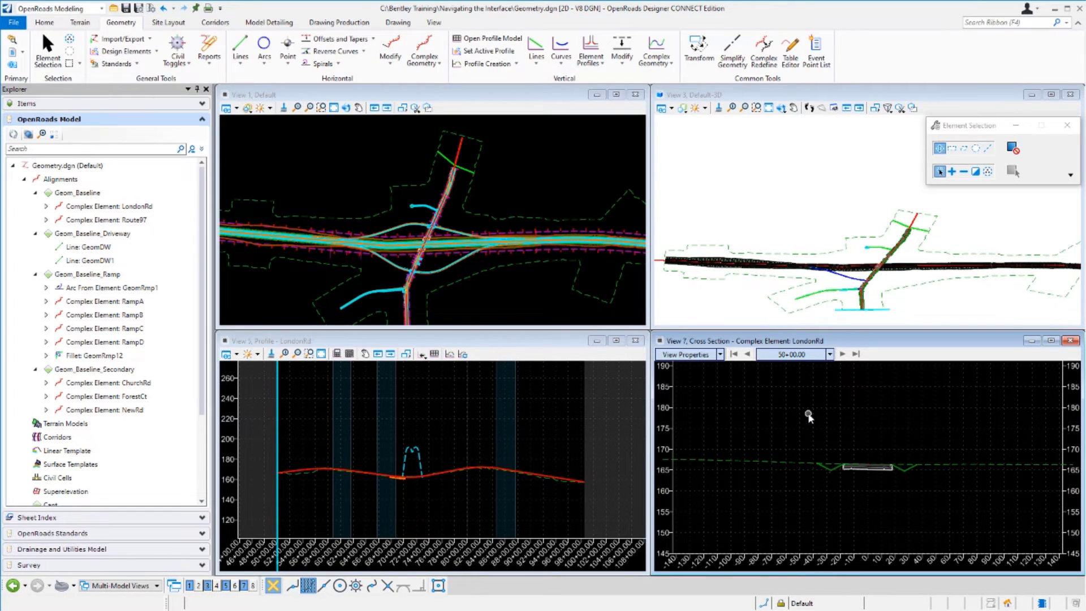
Step: Step the LondonRd cross section forward station by station from 50+00.00 to station 59+00.00
{"action": "scroll", "coordinate": [868, 460], "scroll_direction": "up", "scroll_amount": 5}
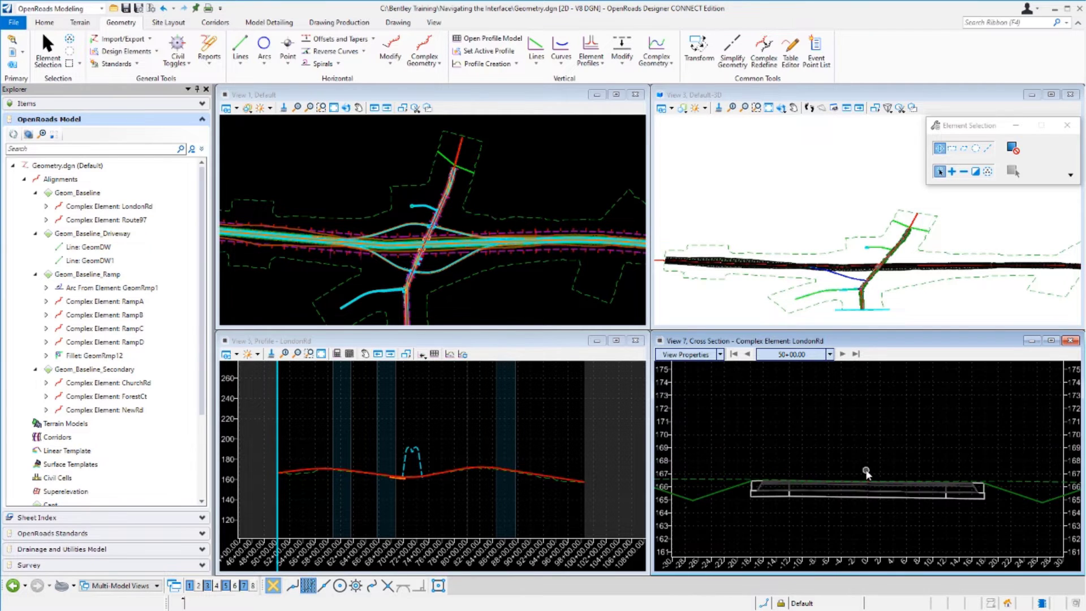
{"action": "scroll", "coordinate": [867, 474], "scroll_direction": "down", "scroll_amount": 1}
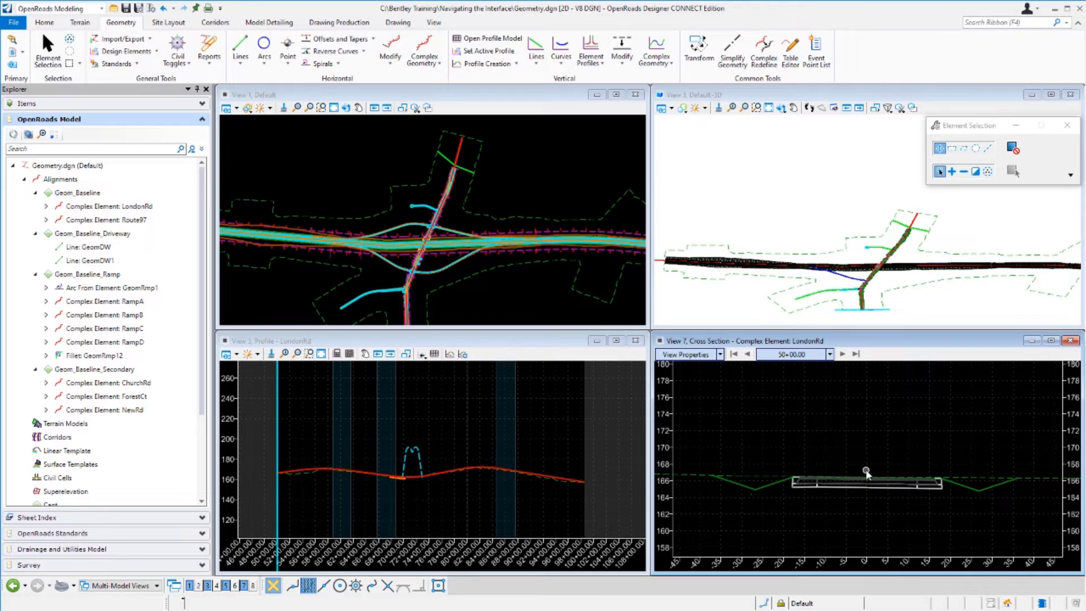
{"action": "left_click", "coordinate": [843, 354]}
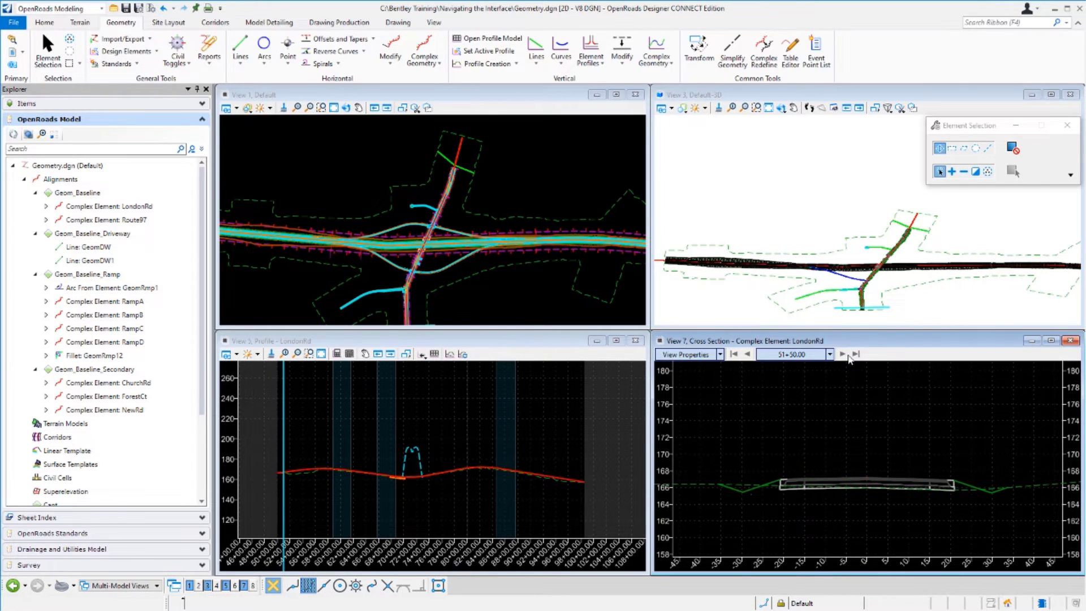
{"action": "left_click", "coordinate": [844, 354]}
{"action": "left_click", "coordinate": [844, 354]}
{"action": "left_click", "coordinate": [844, 354]}
{"action": "left_click", "coordinate": [844, 354]}
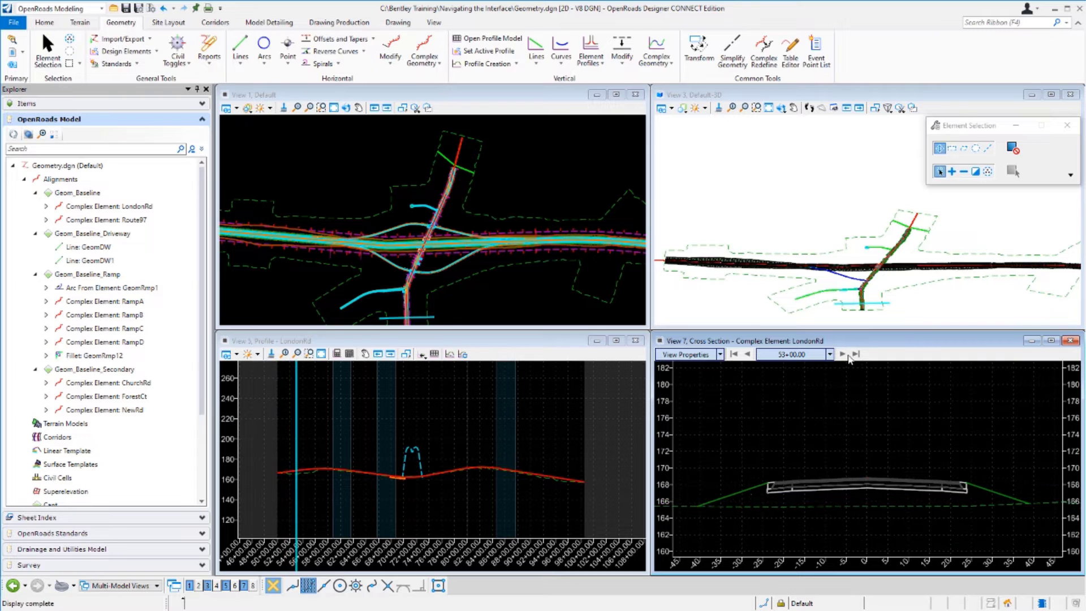
{"action": "left_click", "coordinate": [844, 355]}
{"action": "left_click", "coordinate": [844, 354]}
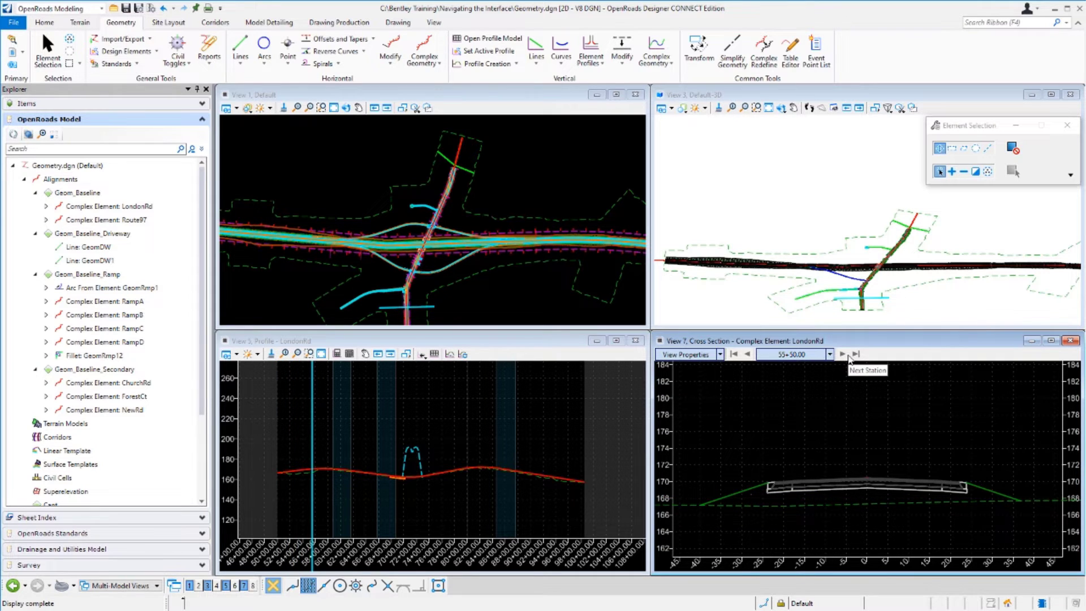
{"action": "left_click", "coordinate": [843, 354]}
{"action": "left_click", "coordinate": [843, 354]}
{"action": "left_click", "coordinate": [843, 354]}
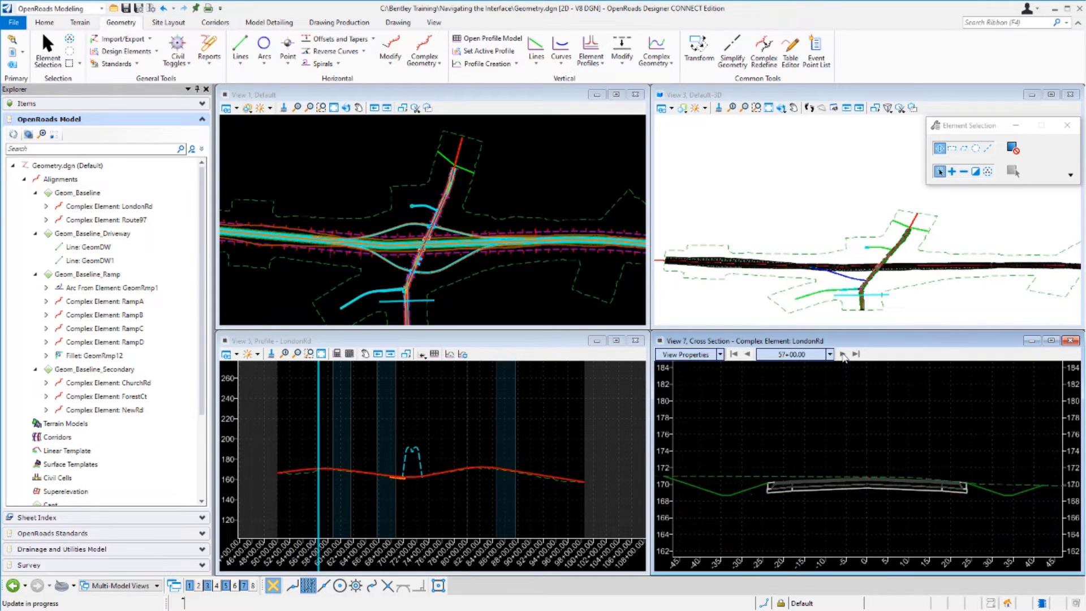
{"action": "left_click", "coordinate": [844, 354]}
{"action": "left_click", "coordinate": [843, 355]}
{"action": "left_click", "coordinate": [843, 355]}
{"action": "left_click", "coordinate": [843, 354]}
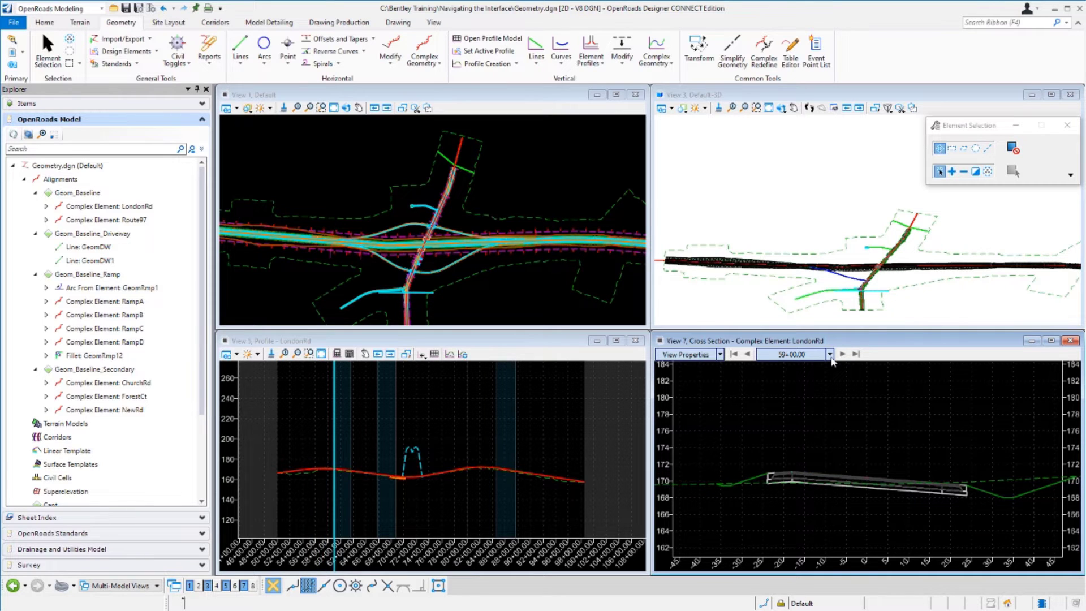
Step: Move the LondonRd cross section to about station 79+99.61 with Locate Station Via Datapoint, picking the station in the plan view
{"action": "left_click", "coordinate": [829, 355]}
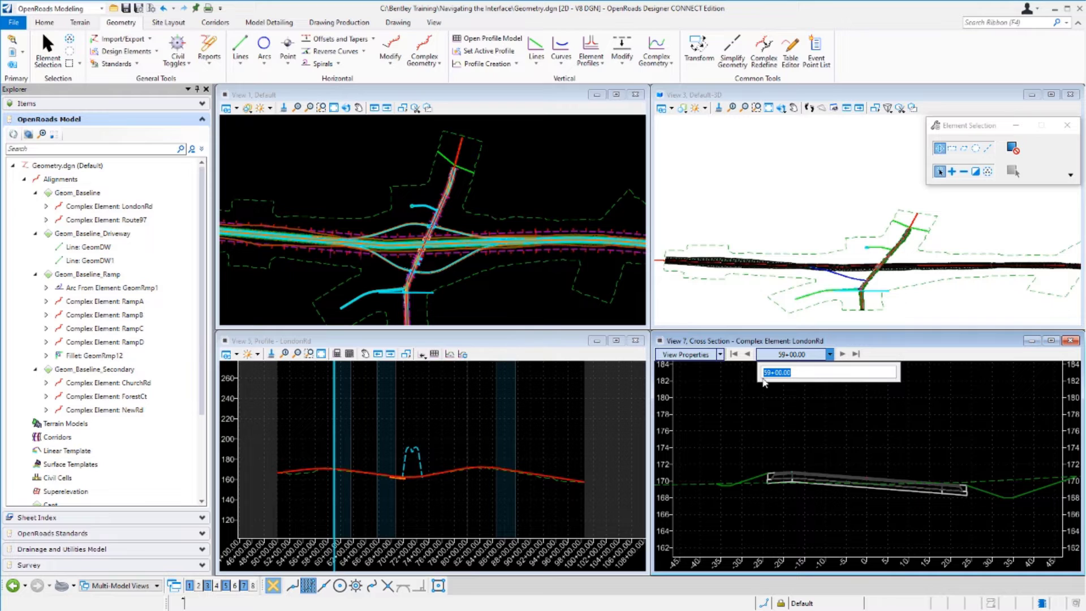
{"action": "left_click", "coordinate": [775, 432]}
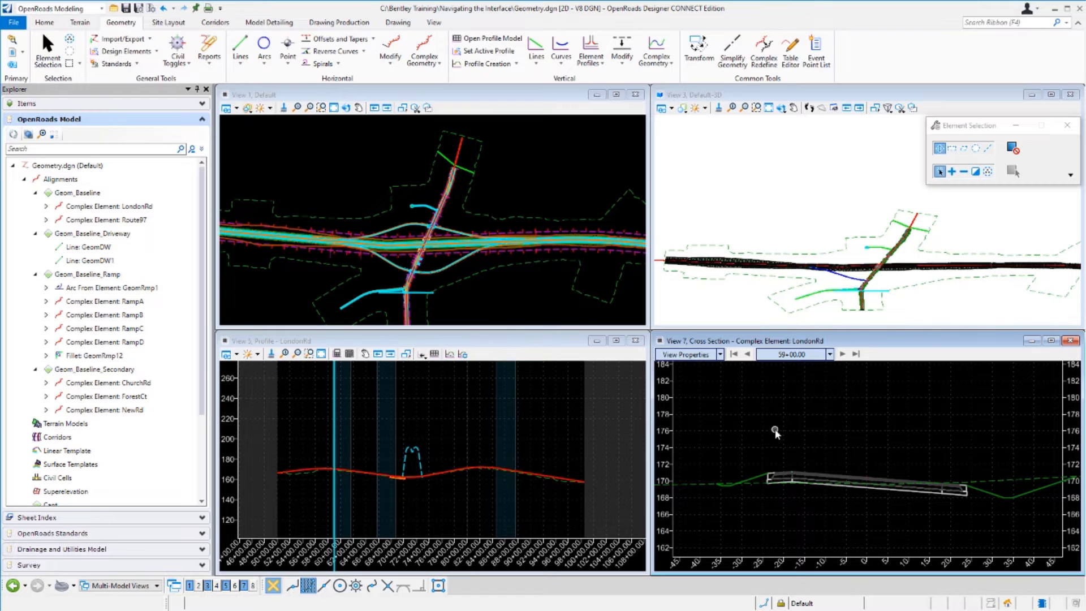
{"action": "right_click", "coordinate": [775, 431]}
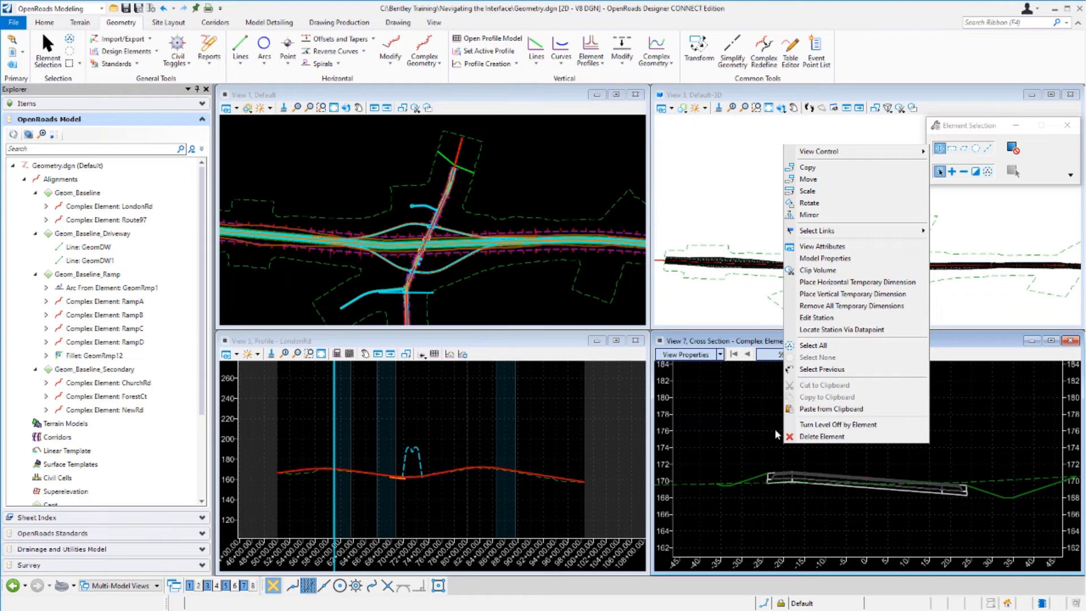
{"action": "left_click", "coordinate": [853, 330]}
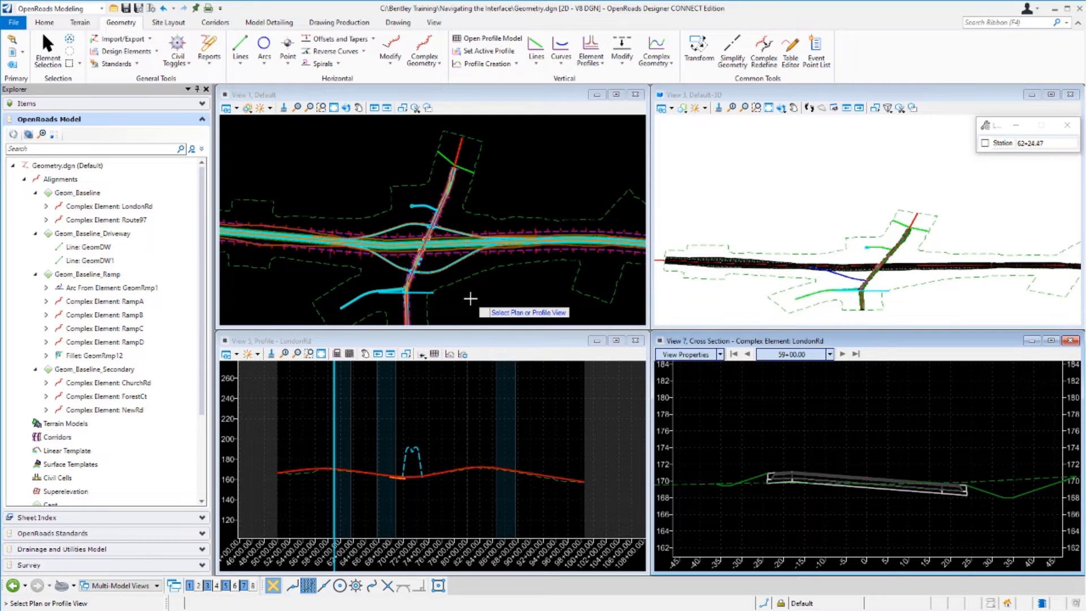
{"action": "left_click", "coordinate": [470, 299]}
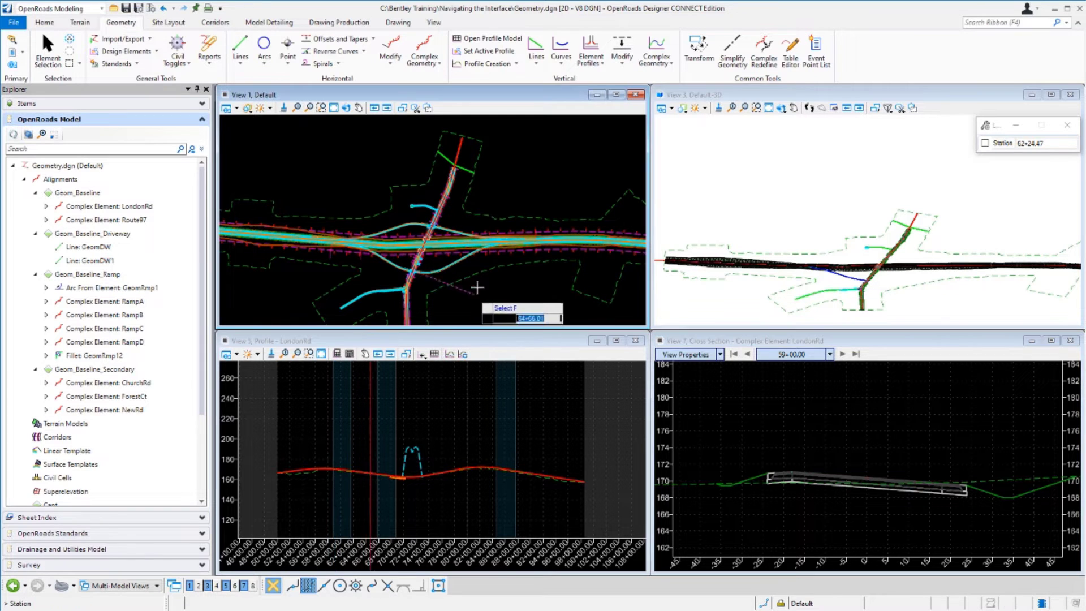
{"action": "left_click", "coordinate": [466, 222]}
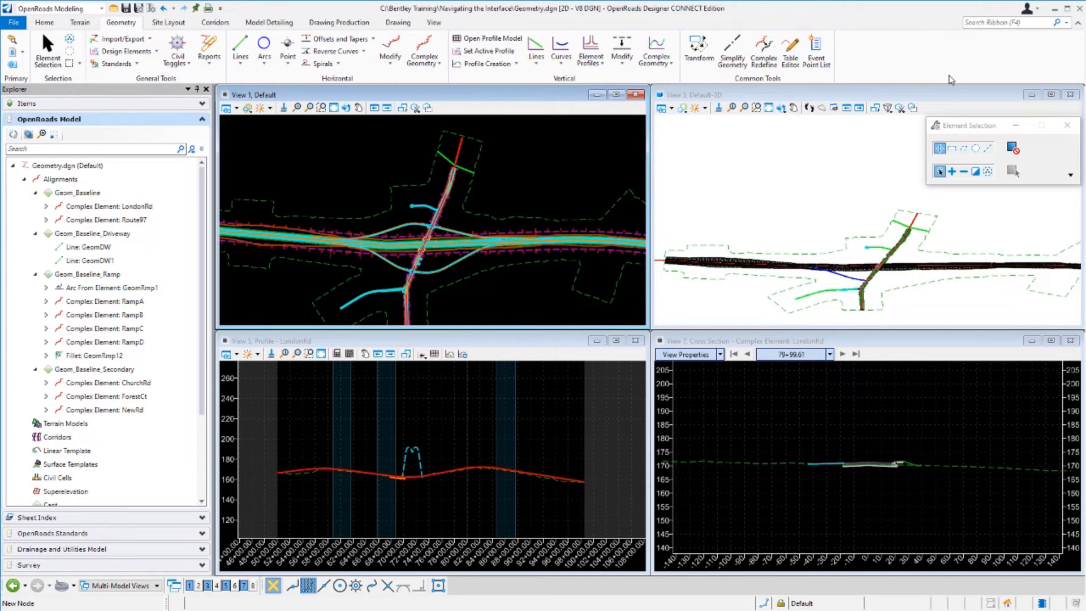
Step: Rotate the 3D view to the top orientation, and to the isometric orientation
{"action": "left_click", "coordinate": [834, 190]}
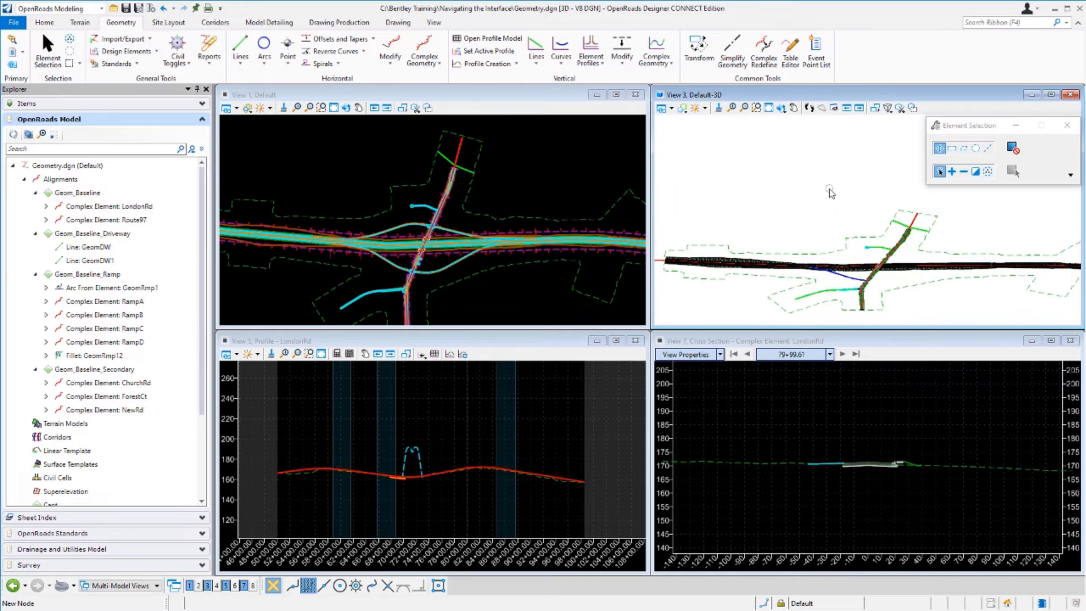
{"action": "left_click", "coordinate": [784, 113]}
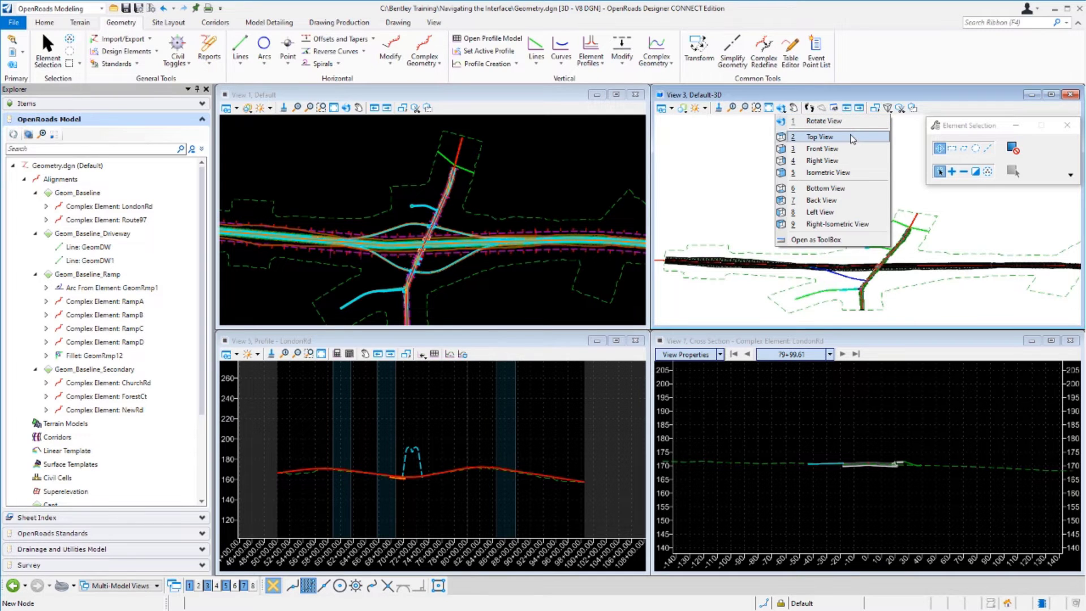
{"action": "left_click", "coordinate": [853, 138]}
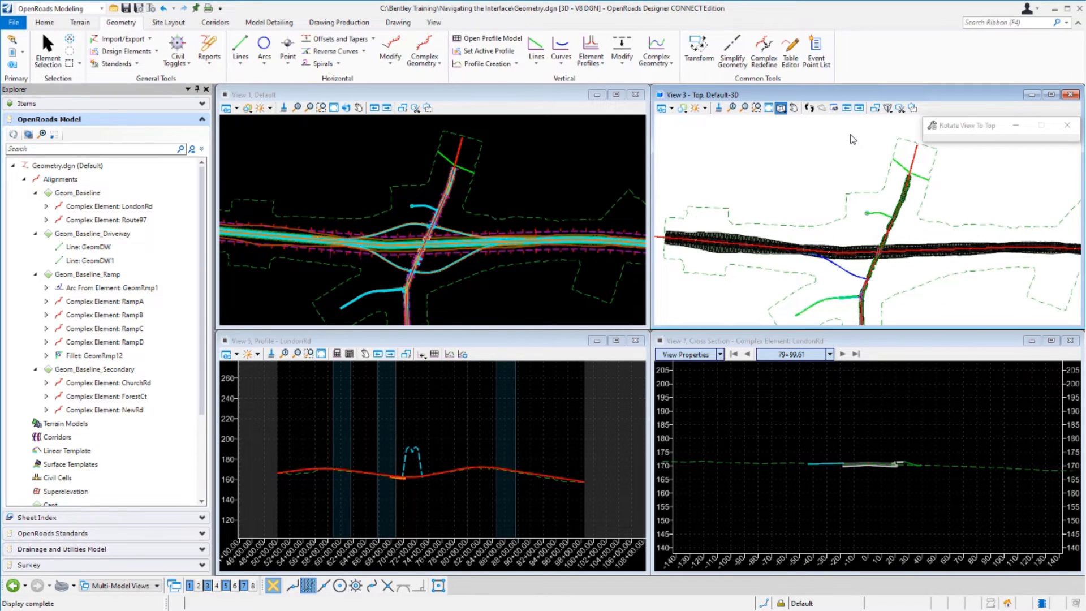
{"action": "scroll", "coordinate": [854, 140], "scroll_direction": "down", "scroll_amount": 1}
{"action": "scroll", "coordinate": [873, 200], "scroll_direction": "up", "scroll_amount": 1}
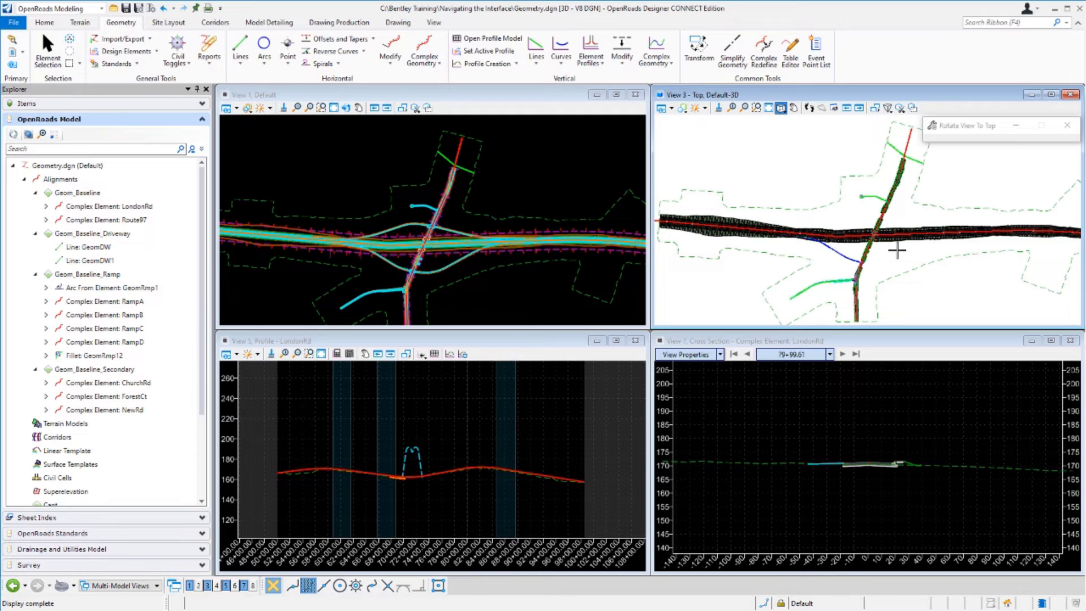
{"action": "left_click", "coordinate": [781, 108]}
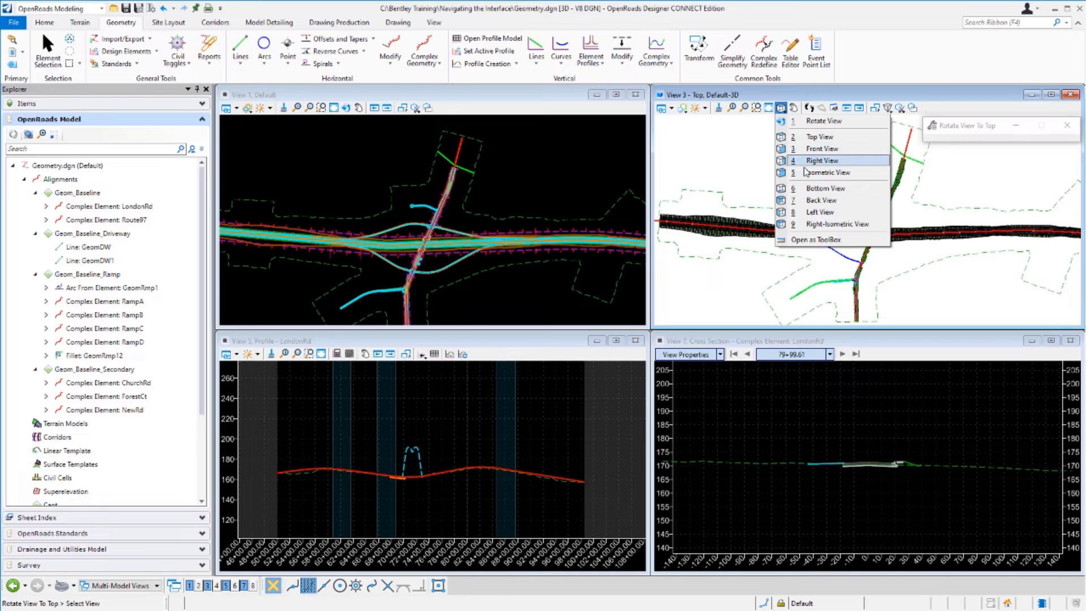
{"action": "left_click", "coordinate": [826, 172]}
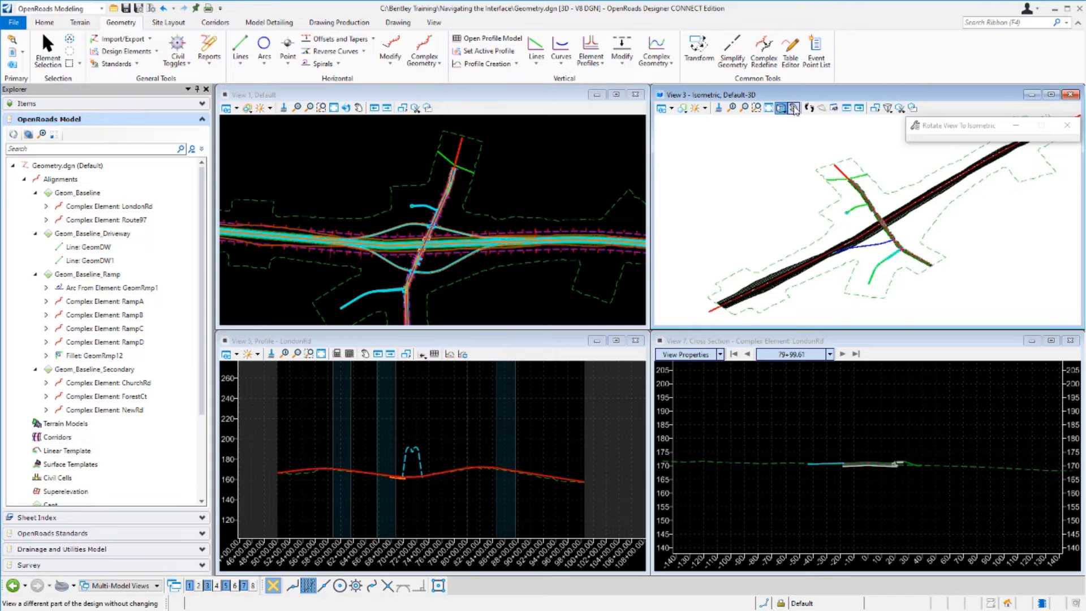
Step: Rotate the 3D view dynamically from a point at the road crossing to a flatter oblique angle
{"action": "left_click", "coordinate": [783, 108]}
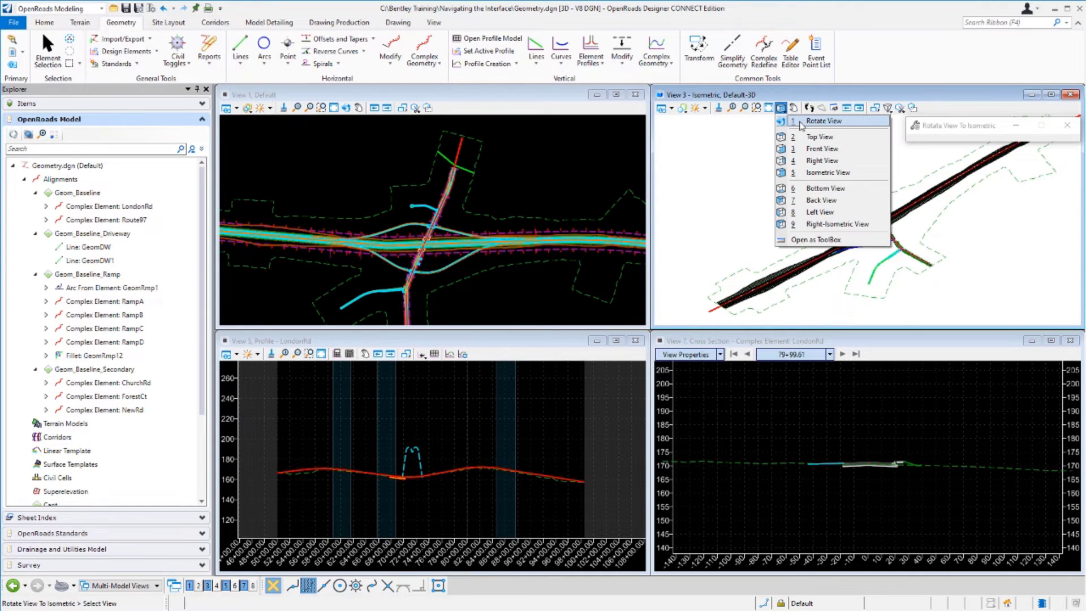
{"action": "left_click", "coordinate": [801, 121]}
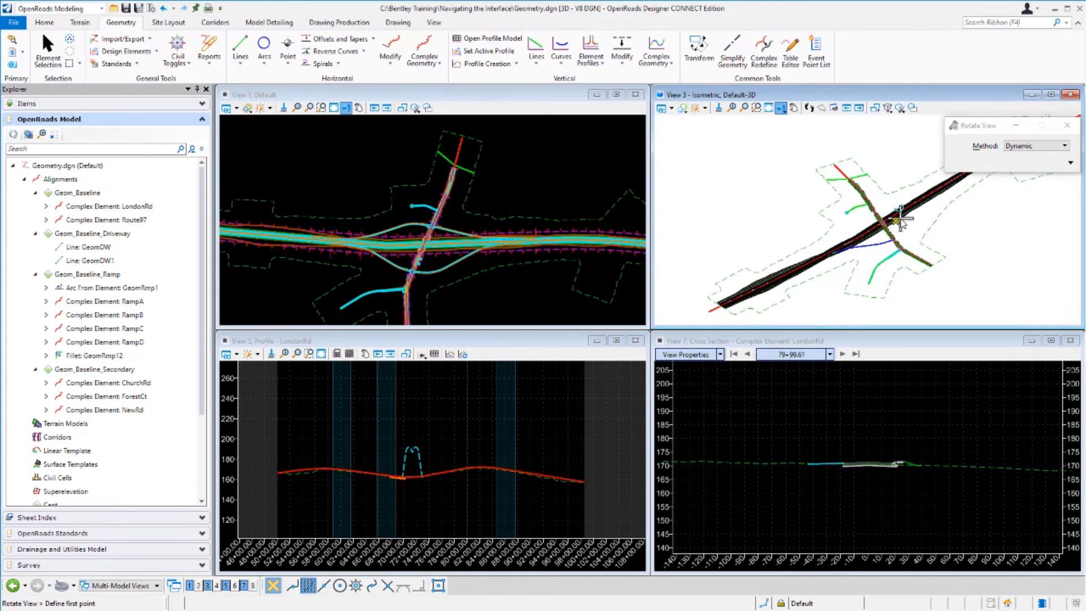
{"action": "left_click", "coordinate": [895, 222]}
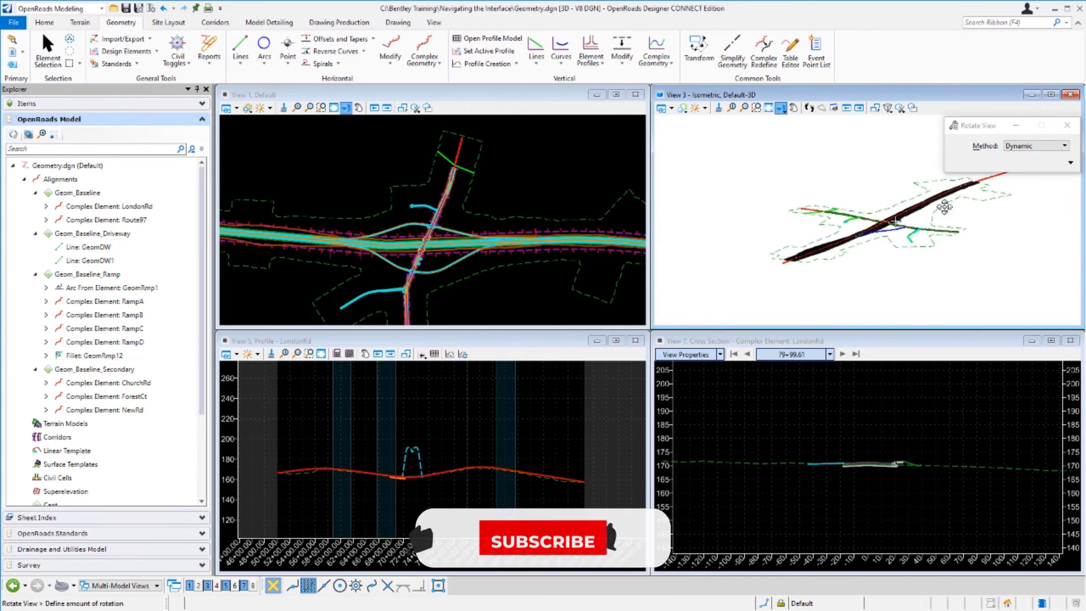
{"action": "left_click", "coordinate": [945, 207]}
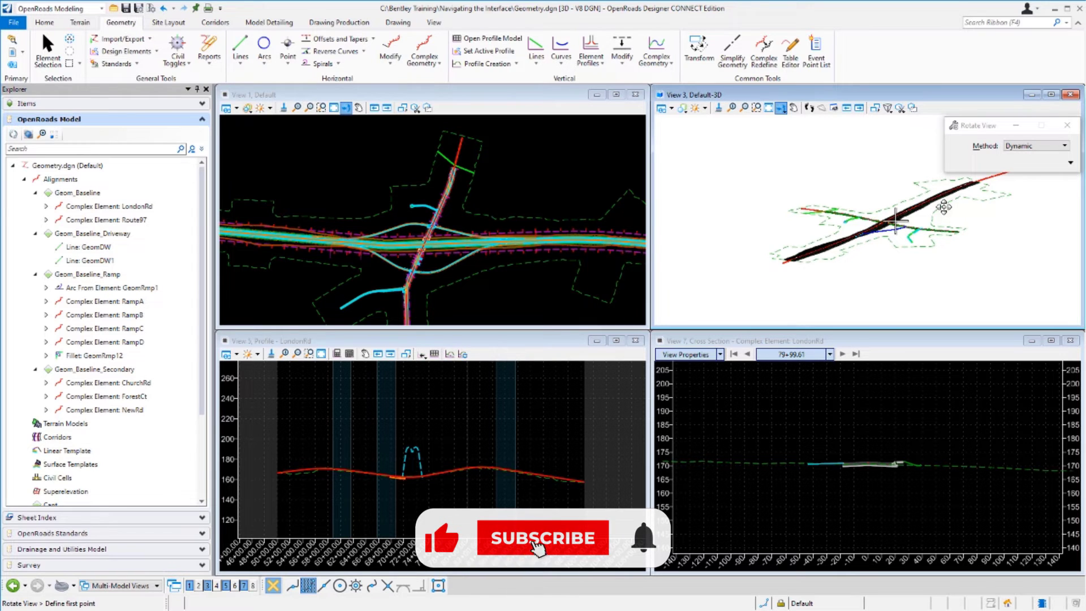
{"action": "right_click", "coordinate": [945, 207]}
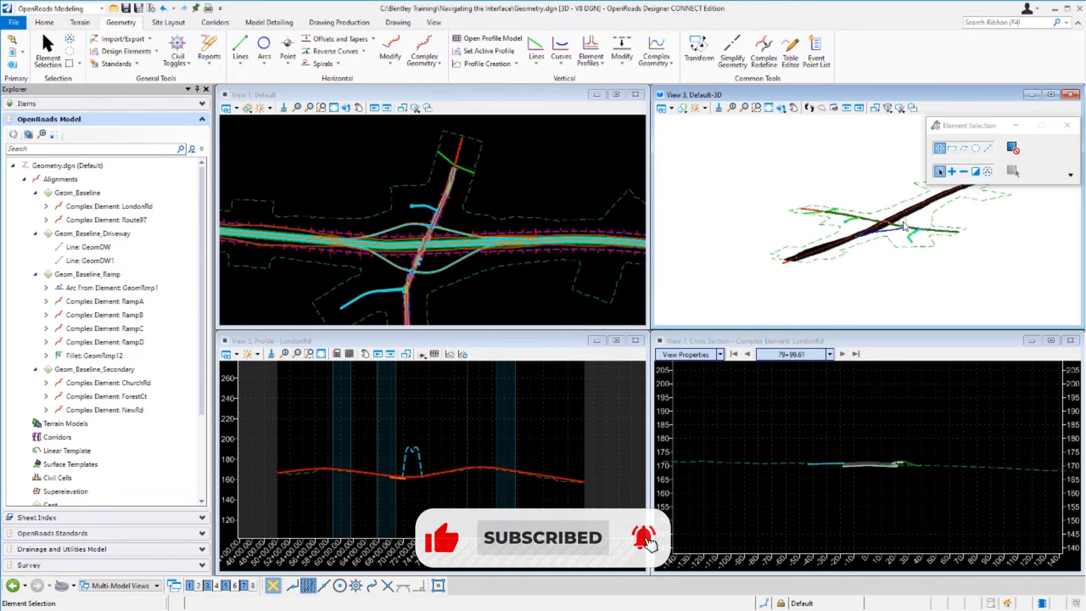
{"action": "scroll", "coordinate": [904, 225], "scroll_direction": "up", "scroll_amount": 3}
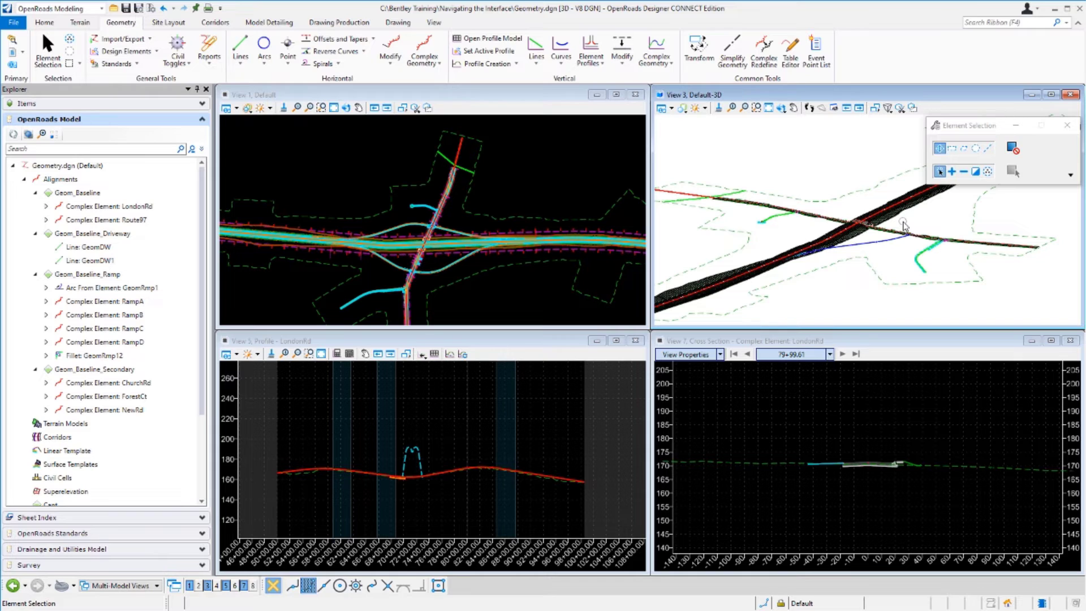
Step: Rotate the plan view with the 2 Points method, aligning it along the crossing road
{"action": "left_click", "coordinate": [371, 169]}
{"action": "left_click", "coordinate": [346, 108]}
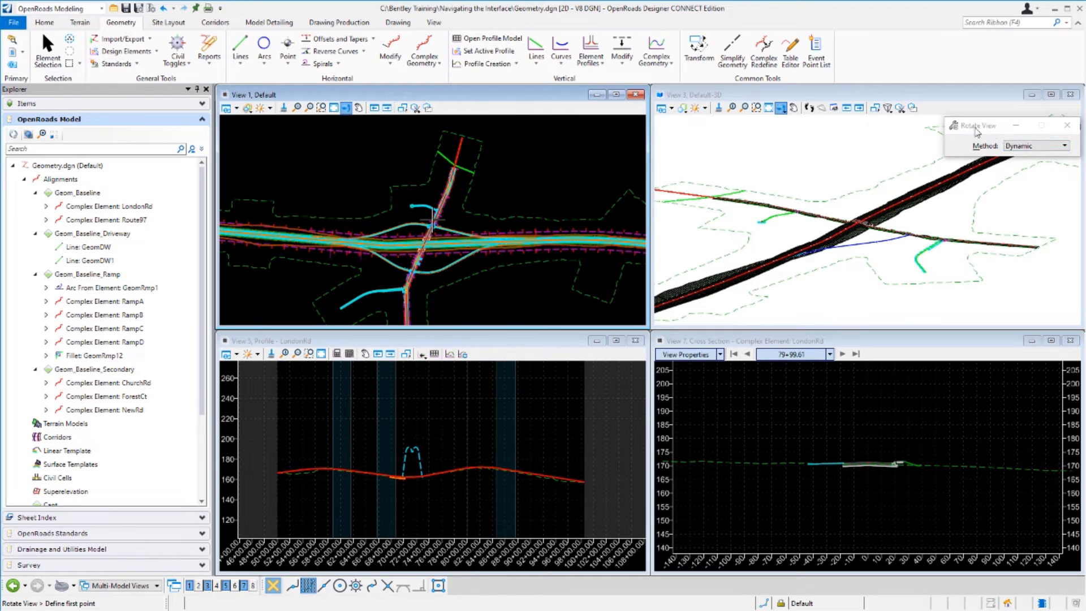
{"action": "left_click_drag", "start_coordinate": [977, 131], "coordinate": [532, 140]}
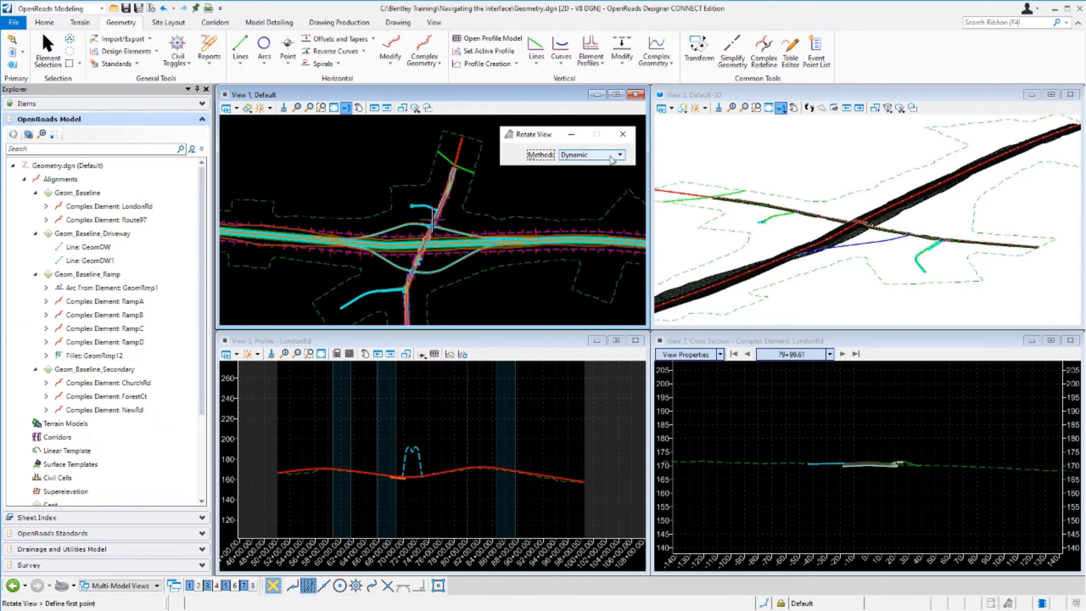
{"action": "left_click", "coordinate": [612, 158]}
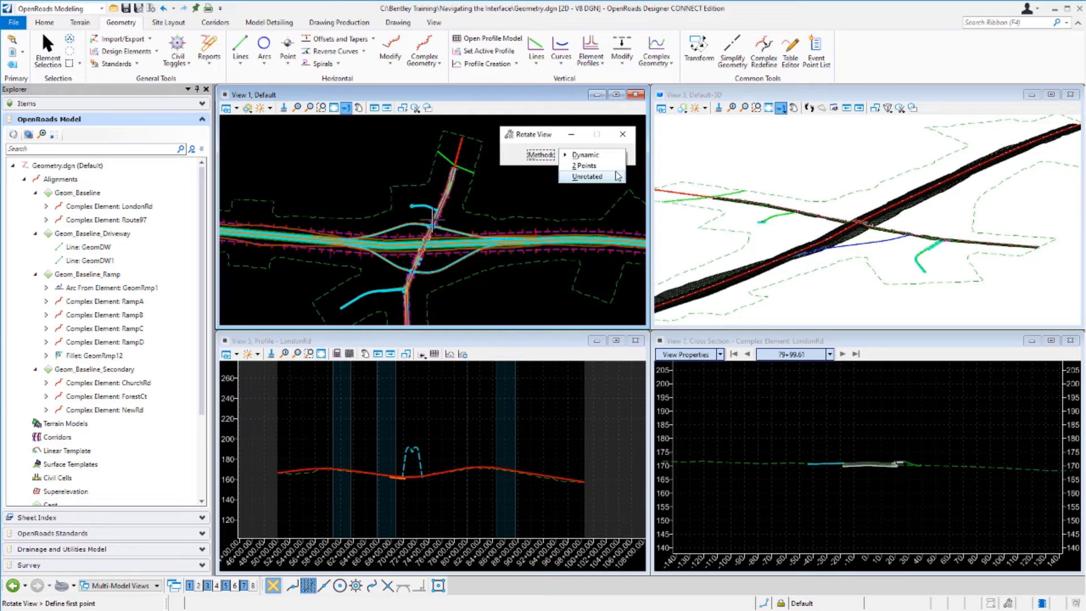
{"action": "left_click", "coordinate": [610, 168]}
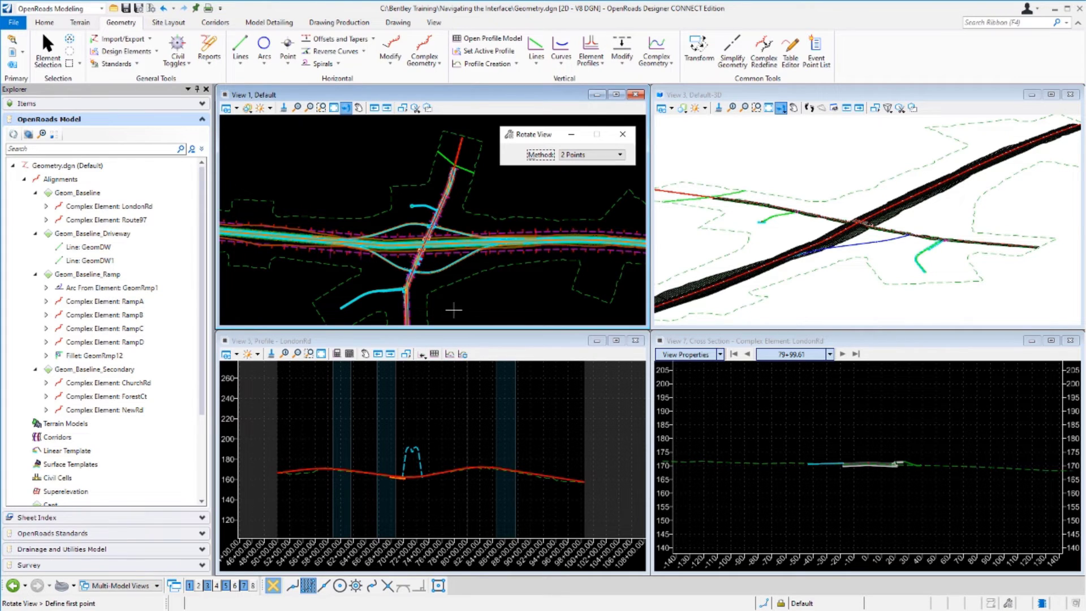
{"action": "left_click", "coordinate": [454, 310]}
{"action": "left_click", "coordinate": [497, 175]}
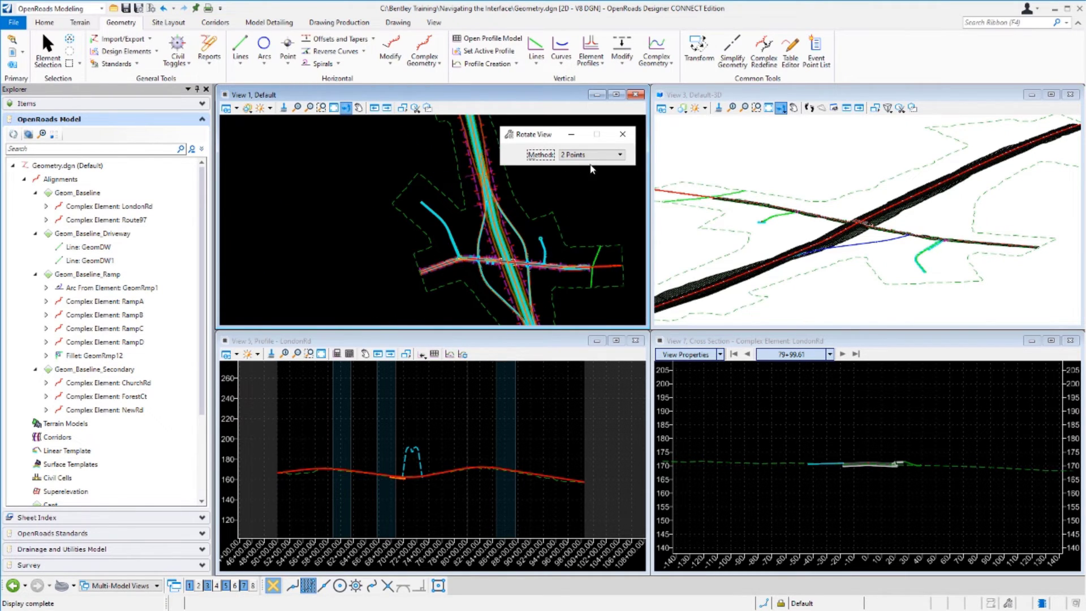
Step: Restore the plan view's orientation with the Unrotated method of Rotate View
{"action": "left_click", "coordinate": [592, 157]}
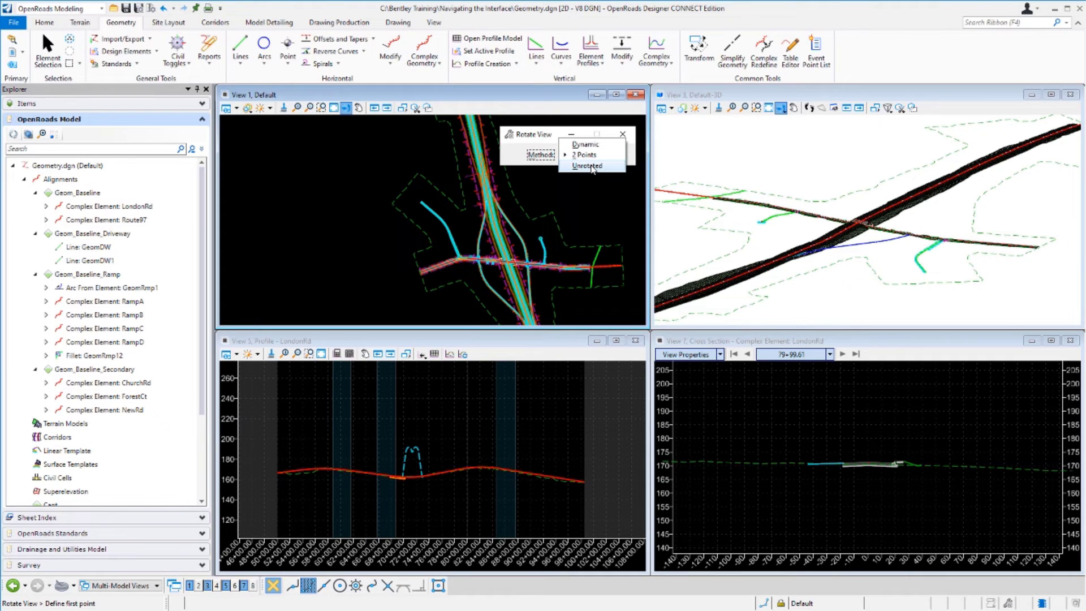
{"action": "left_click", "coordinate": [588, 166]}
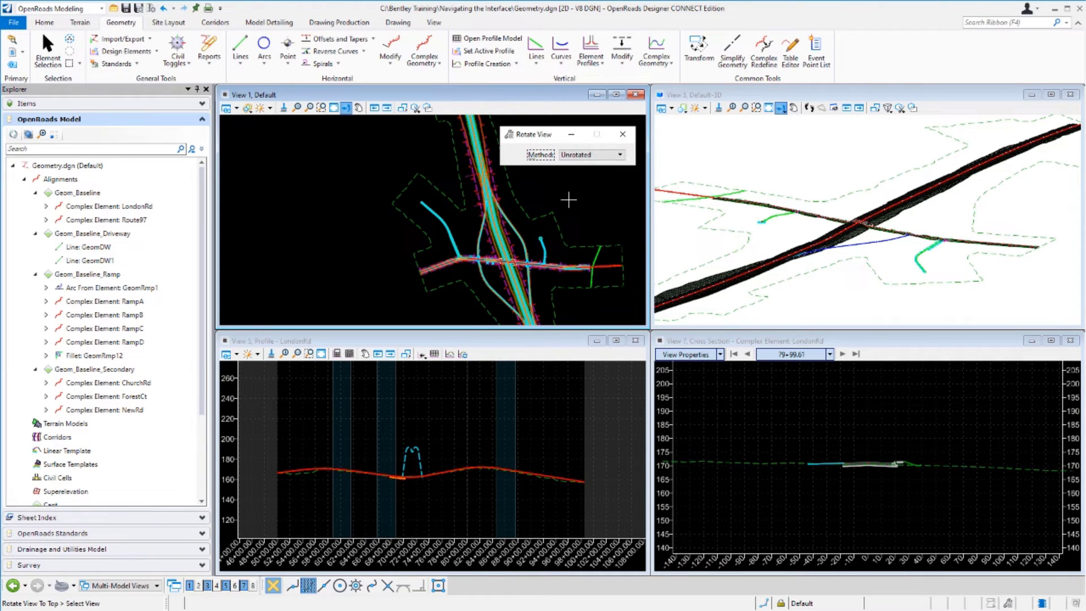
{"action": "left_click", "coordinate": [568, 199]}
{"action": "scroll", "coordinate": [517, 217], "scroll_direction": "up", "scroll_amount": 2}
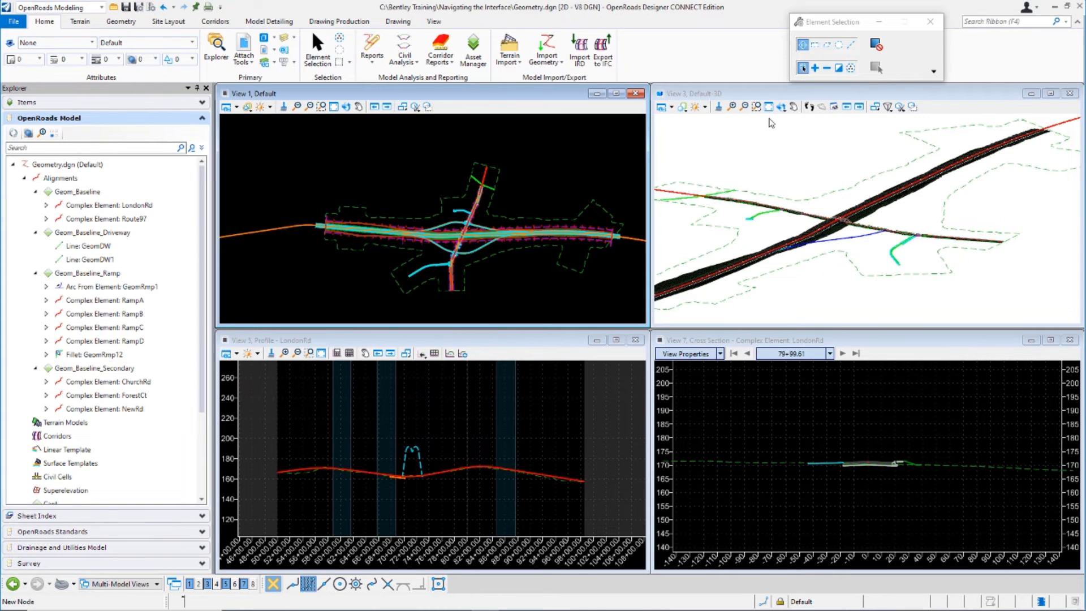
Step: Zoom the 3D view to a window area around the crossing of the two roads
{"action": "left_click", "coordinate": [756, 106]}
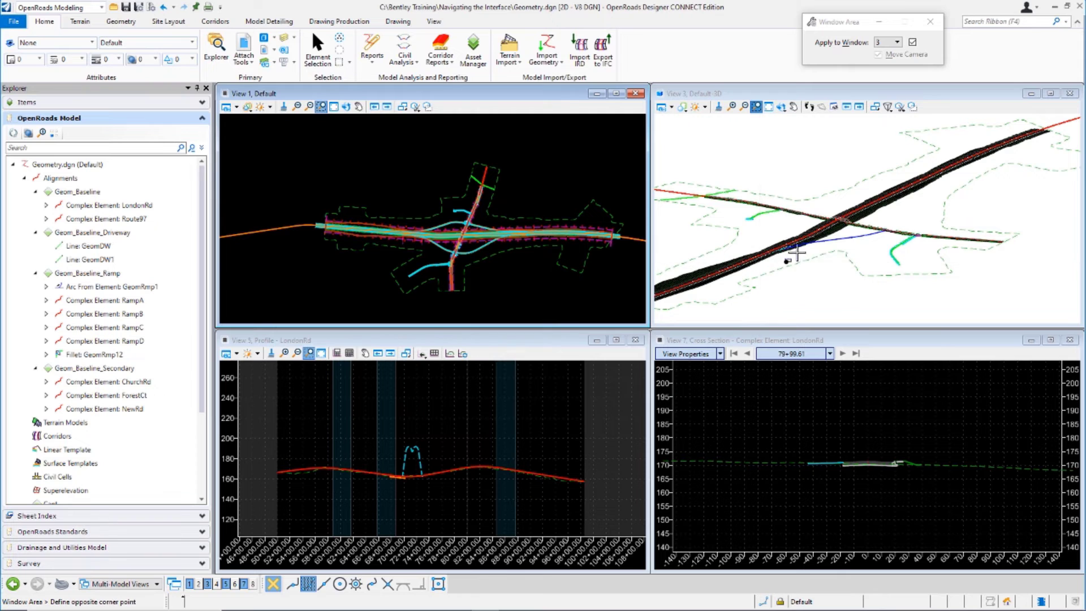
{"action": "left_click", "coordinate": [773, 259]}
{"action": "left_click", "coordinate": [922, 185]}
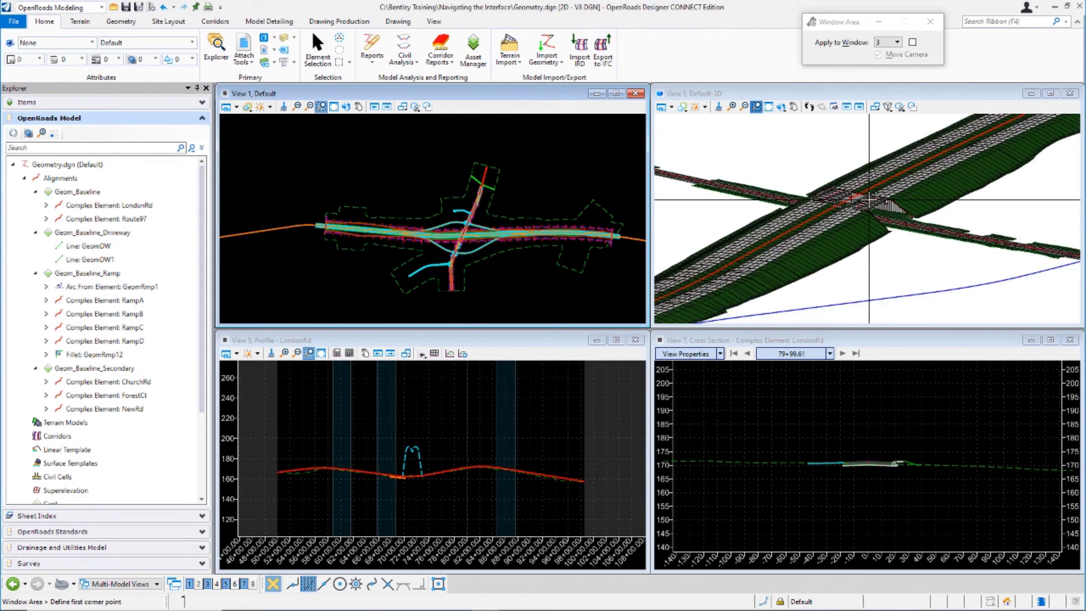
Step: Apply the Wireframe display style to the 3D view
{"action": "right_click", "coordinate": [897, 291]}
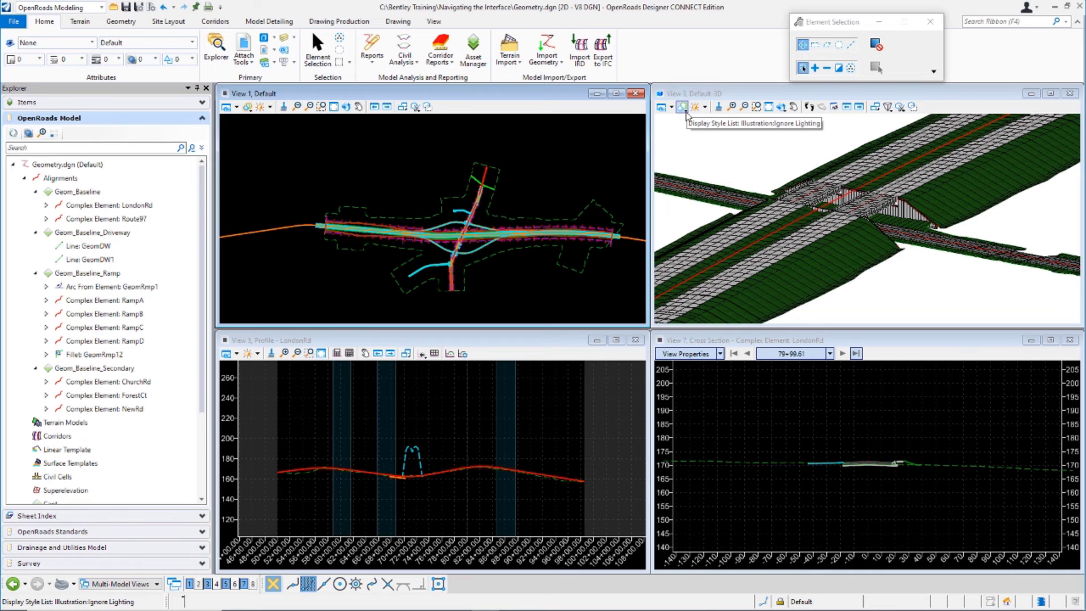
{"action": "left_click", "coordinate": [684, 111]}
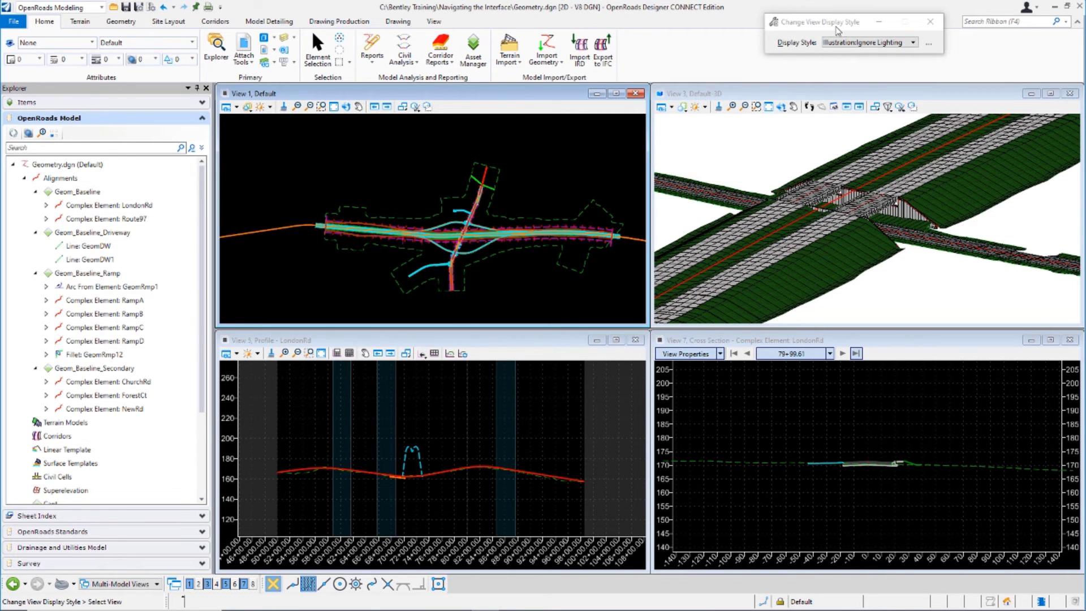
{"action": "left_click", "coordinate": [897, 44]}
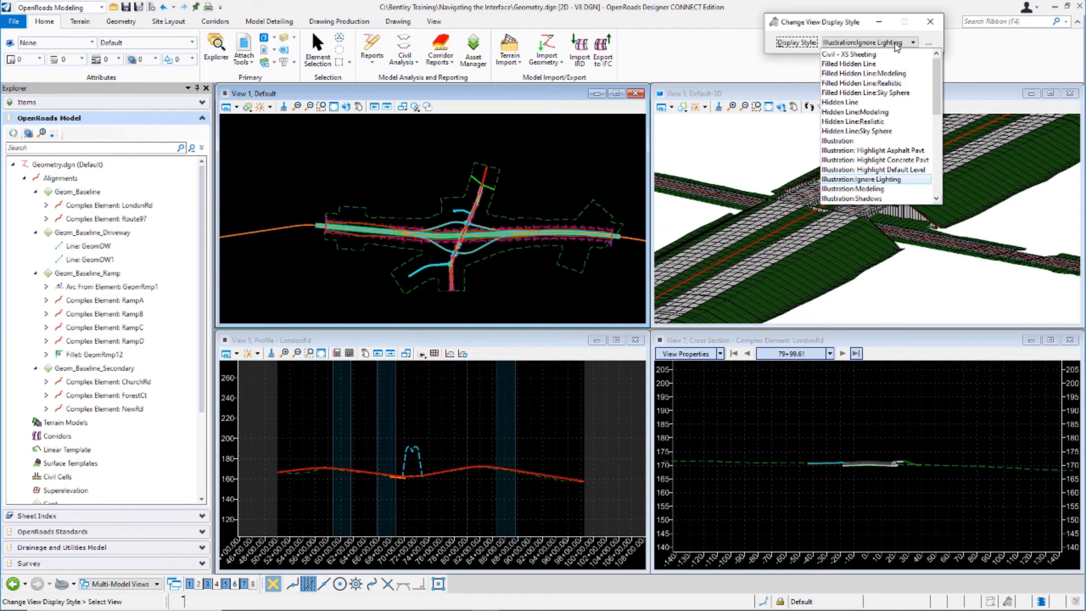
{"action": "scroll", "coordinate": [891, 105], "scroll_direction": "down", "scroll_amount": 3}
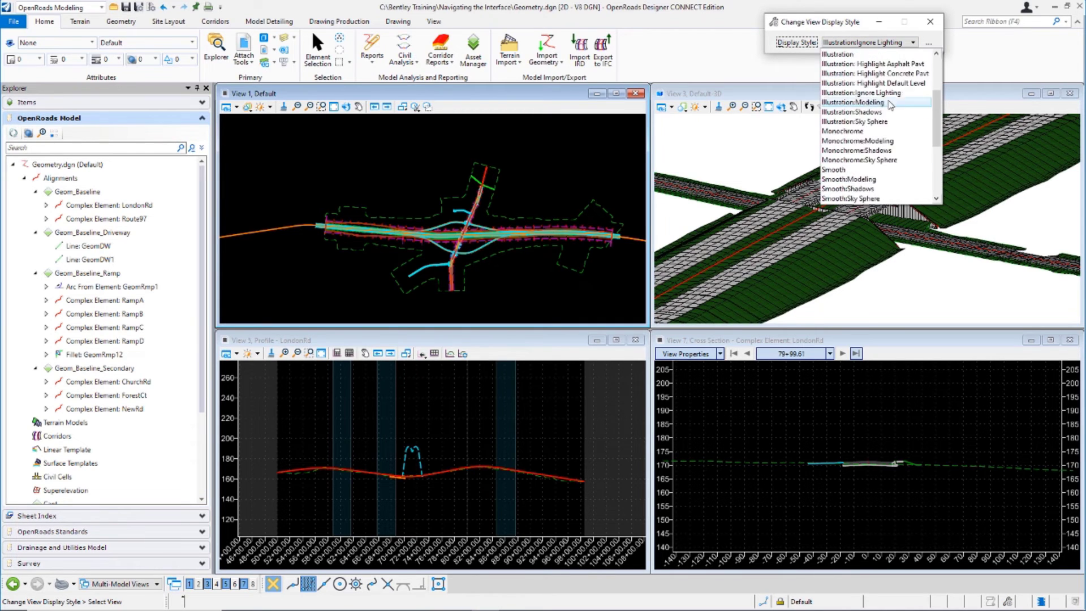
{"action": "scroll", "coordinate": [880, 177], "scroll_direction": "down", "scroll_amount": 4}
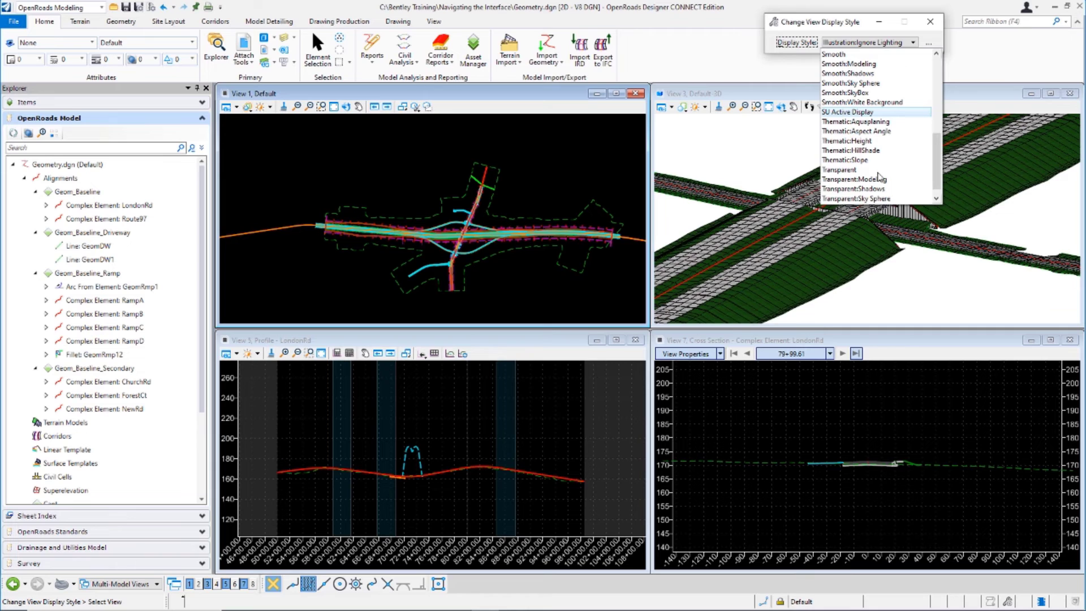
{"action": "scroll", "coordinate": [880, 177], "scroll_direction": "down", "scroll_amount": 1}
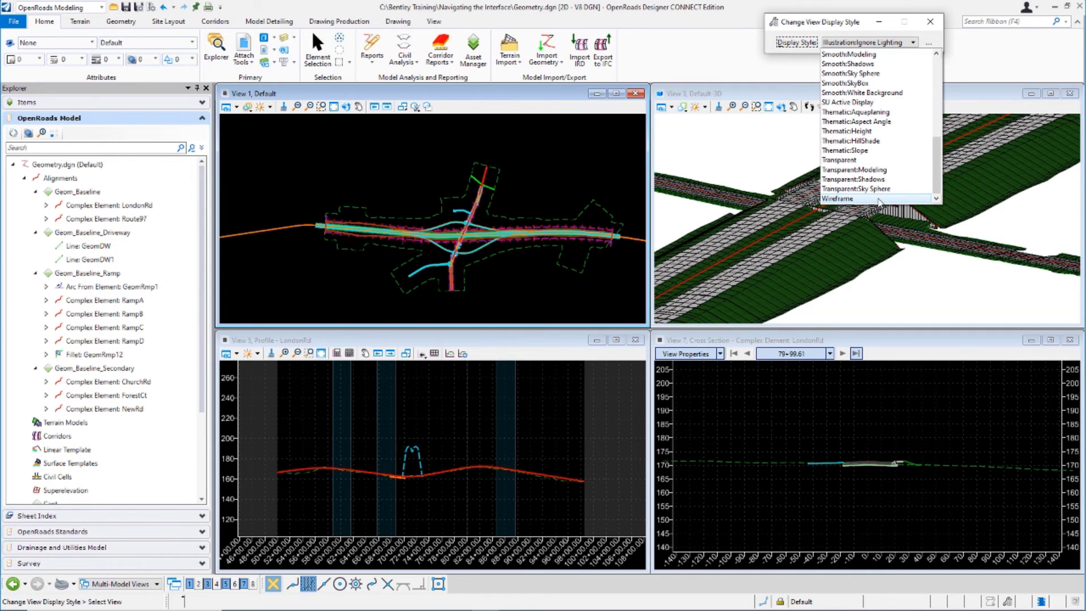
{"action": "left_click", "coordinate": [880, 199]}
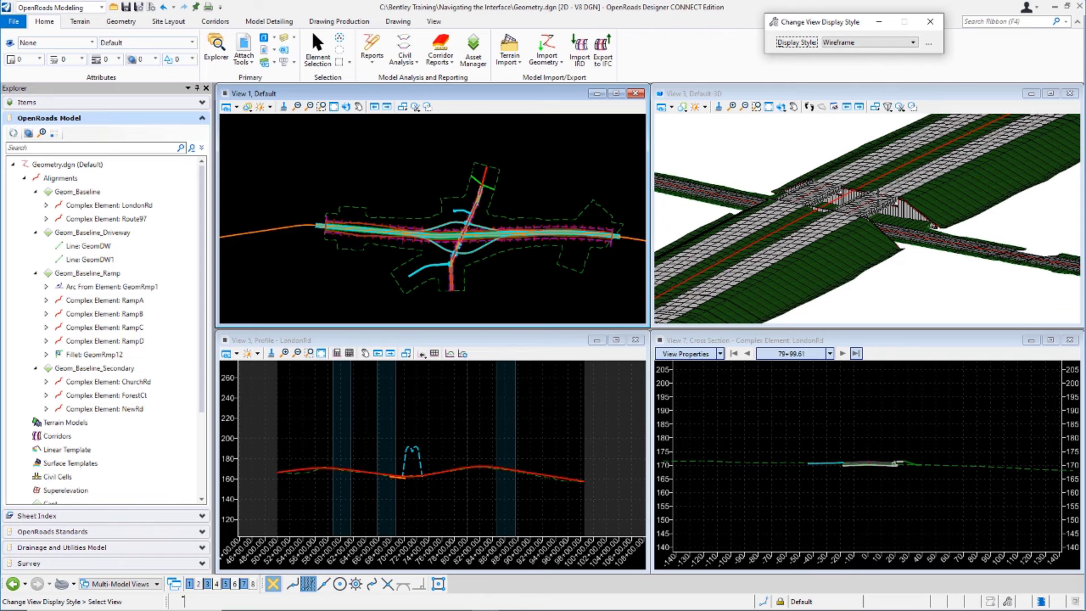
{"action": "left_click", "coordinate": [911, 260]}
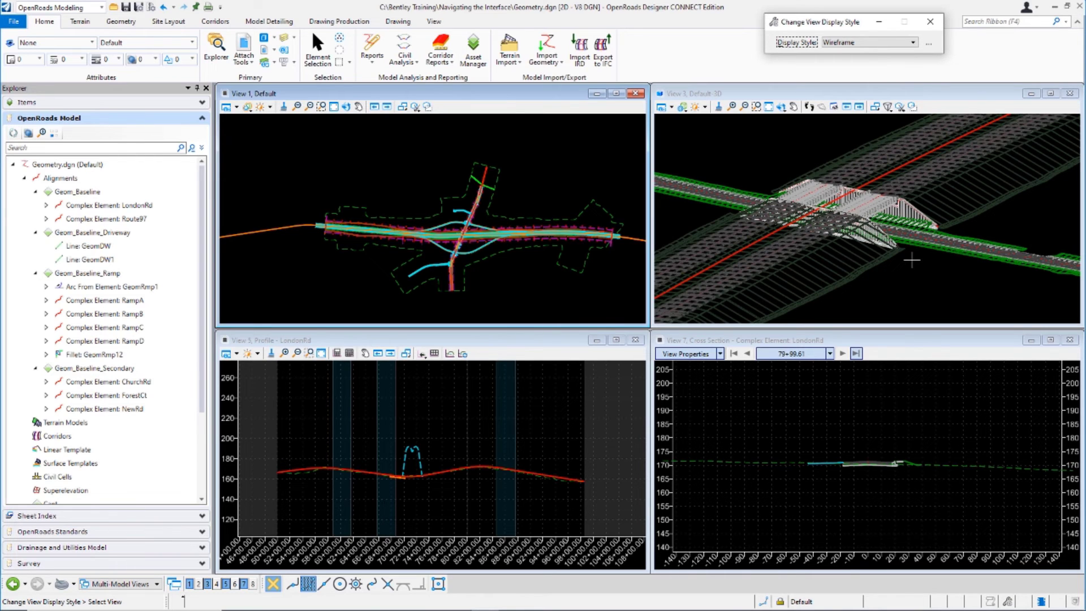
Step: Change the 3D view's display style to Transparent
{"action": "left_click", "coordinate": [913, 42]}
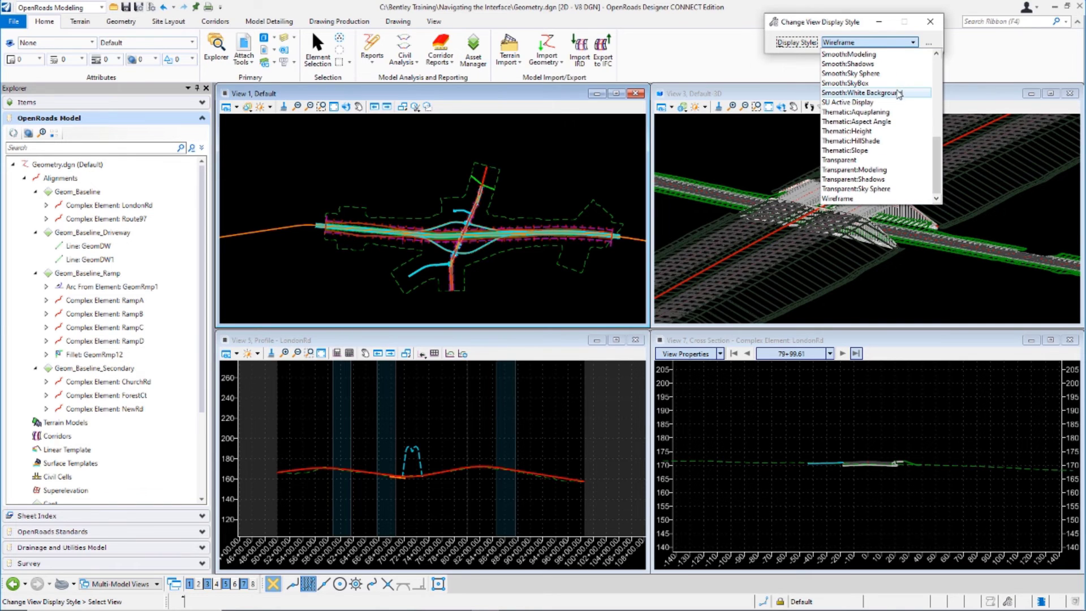
{"action": "left_click", "coordinate": [867, 161]}
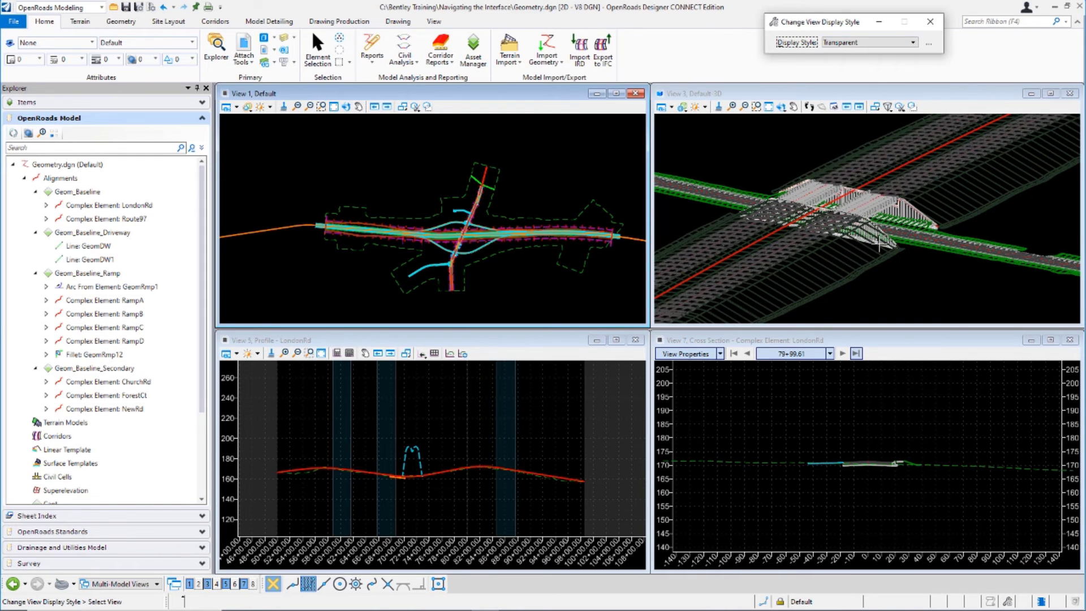
{"action": "left_click", "coordinate": [903, 263]}
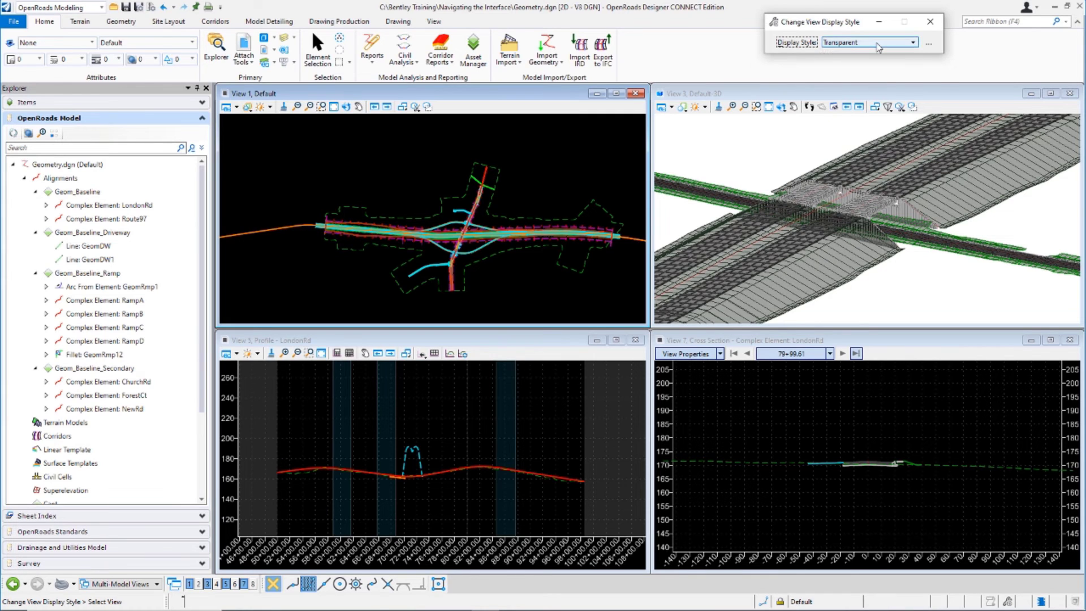
Step: Switch the 3D view to the Smooth:Modeling display style
{"action": "left_click", "coordinate": [879, 42]}
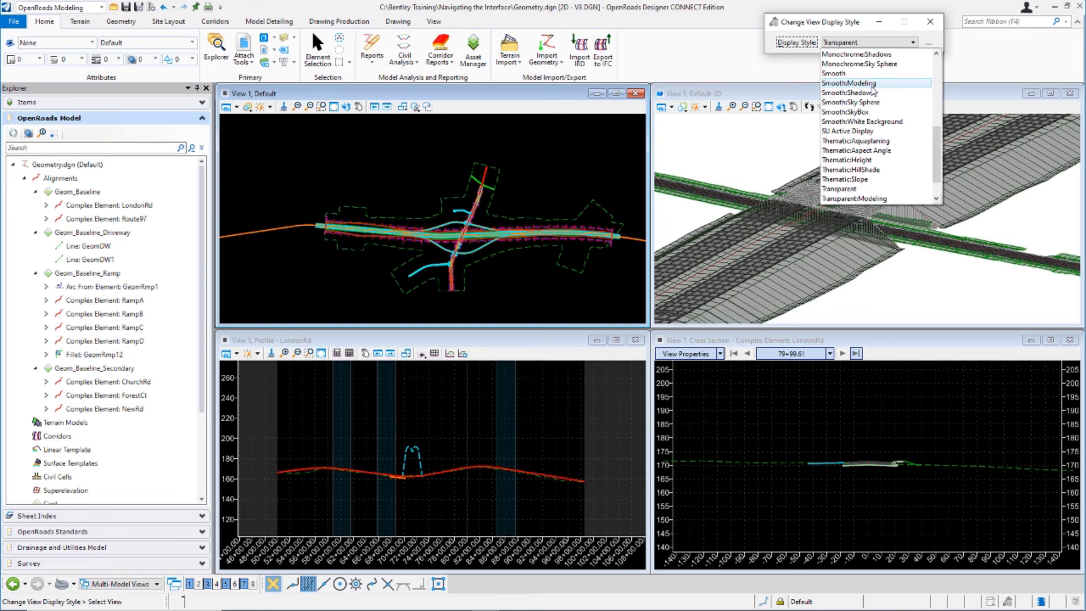
{"action": "left_click", "coordinate": [872, 87]}
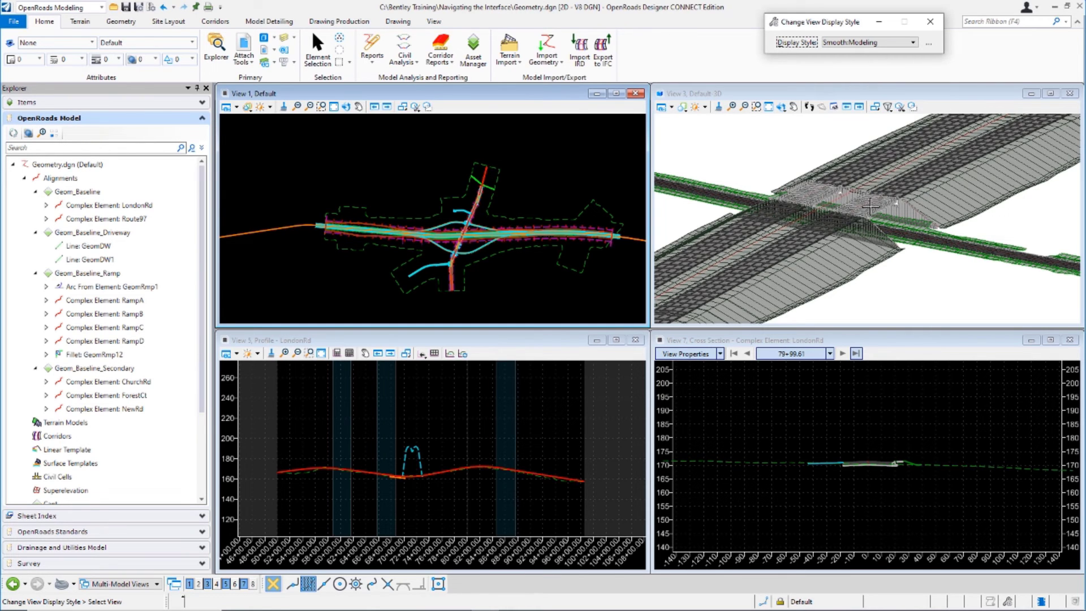
{"action": "left_click", "coordinate": [887, 284]}
{"action": "scroll", "coordinate": [838, 250], "scroll_direction": "up", "scroll_amount": 5}
{"action": "scroll", "coordinate": [838, 249], "scroll_direction": "down", "scroll_amount": 5}
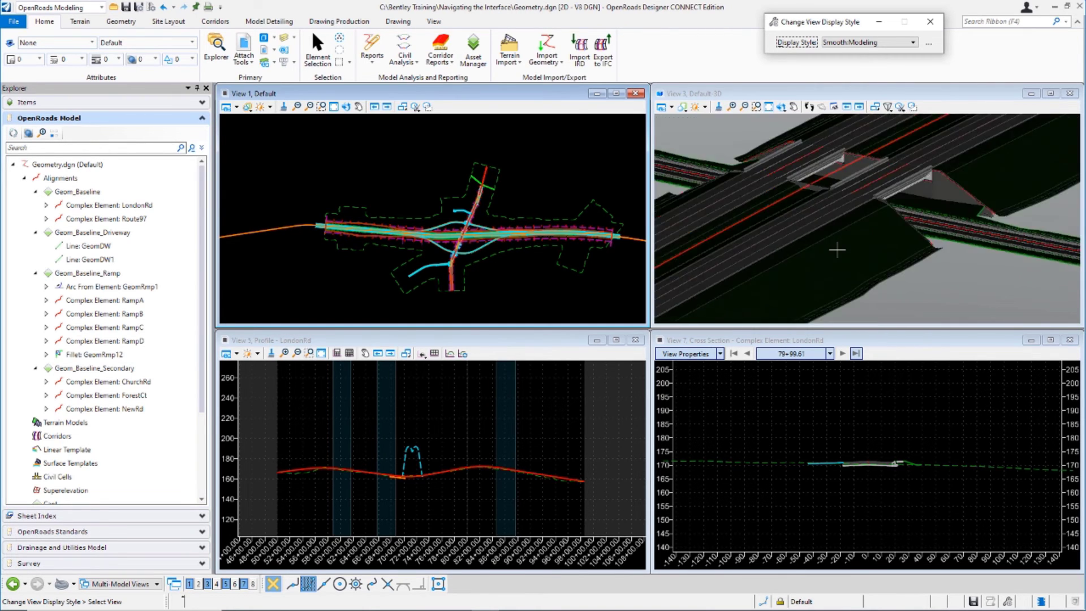
Step: Turn off Default Lighting for the 3D view and raise its brightness close to the maximum
{"action": "left_click", "coordinate": [706, 107]}
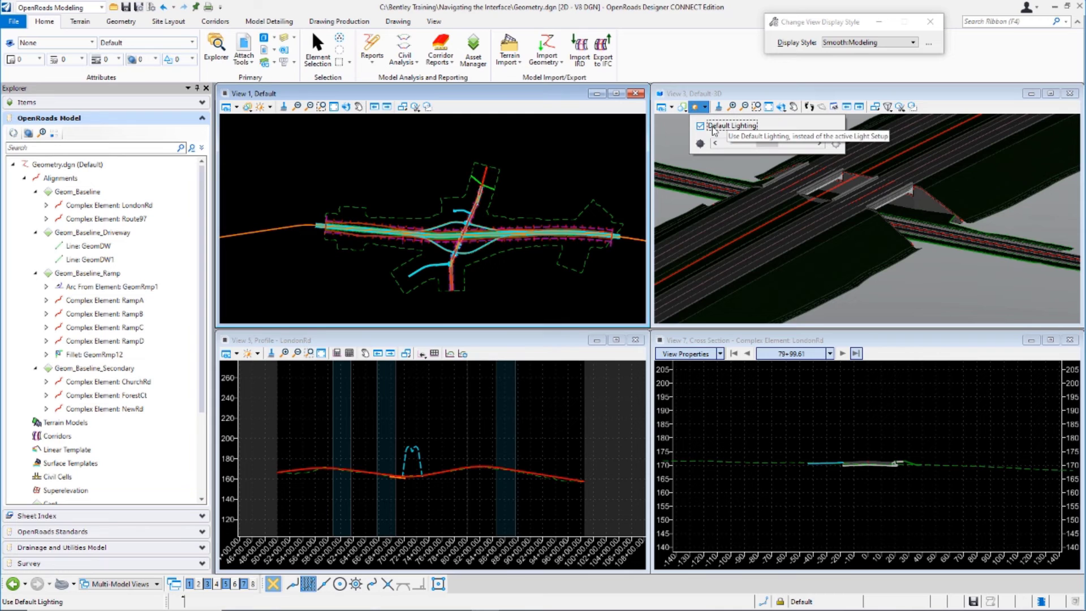
{"action": "left_click", "coordinate": [714, 127]}
{"action": "left_click_drag", "start_coordinate": [771, 146], "coordinate": [827, 146]}
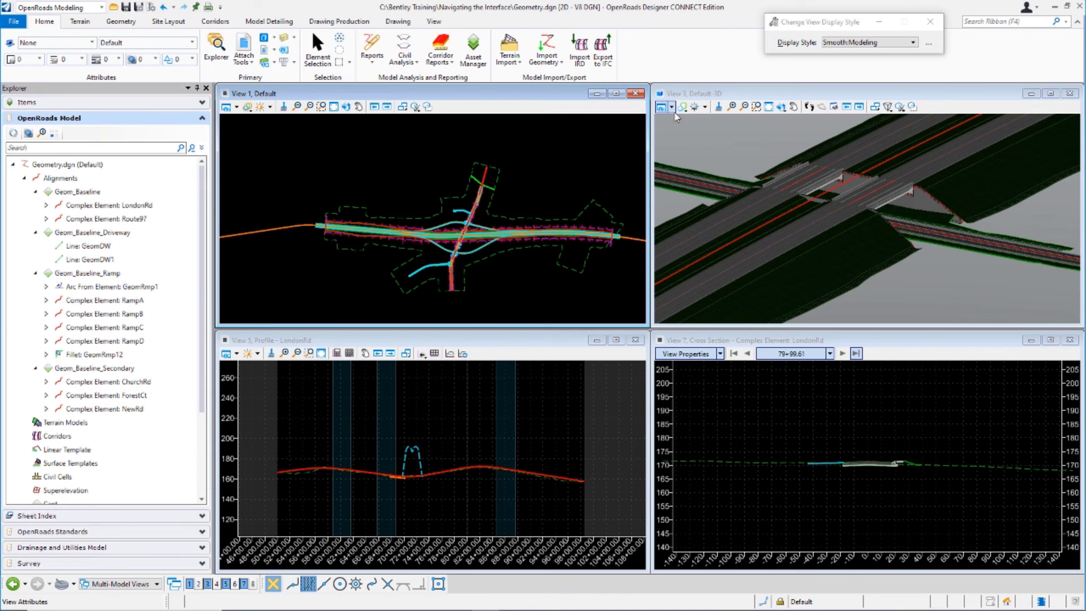
Step: Set the 3D view's display style to Illustration:Ignore Lighting through its View Attributes
{"action": "left_click", "coordinate": [674, 111]}
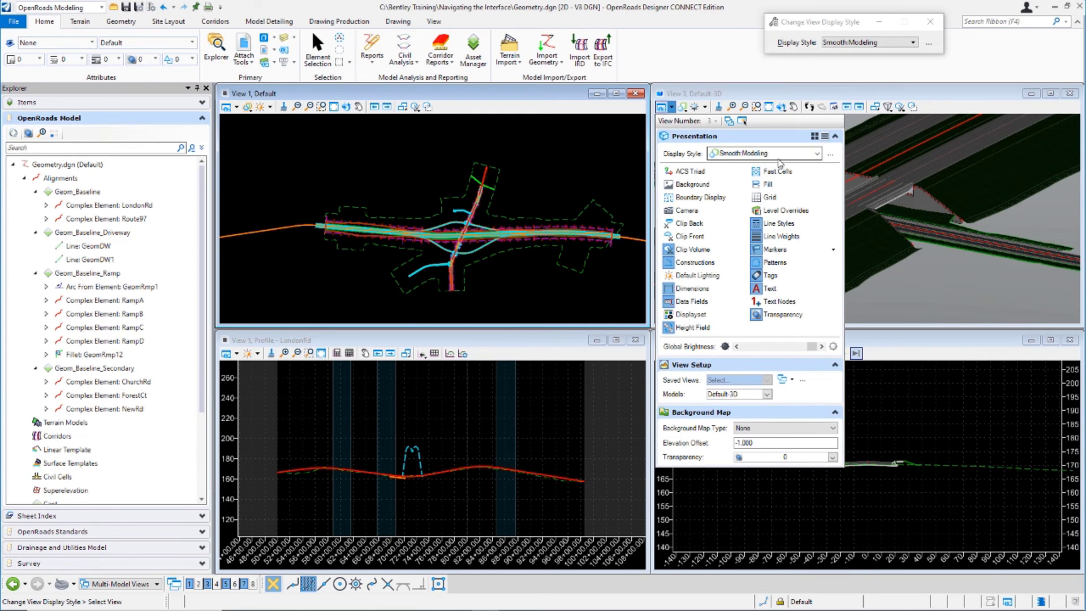
{"action": "left_click", "coordinate": [818, 154]}
{"action": "scroll", "coordinate": [807, 217], "scroll_direction": "up", "scroll_amount": 8}
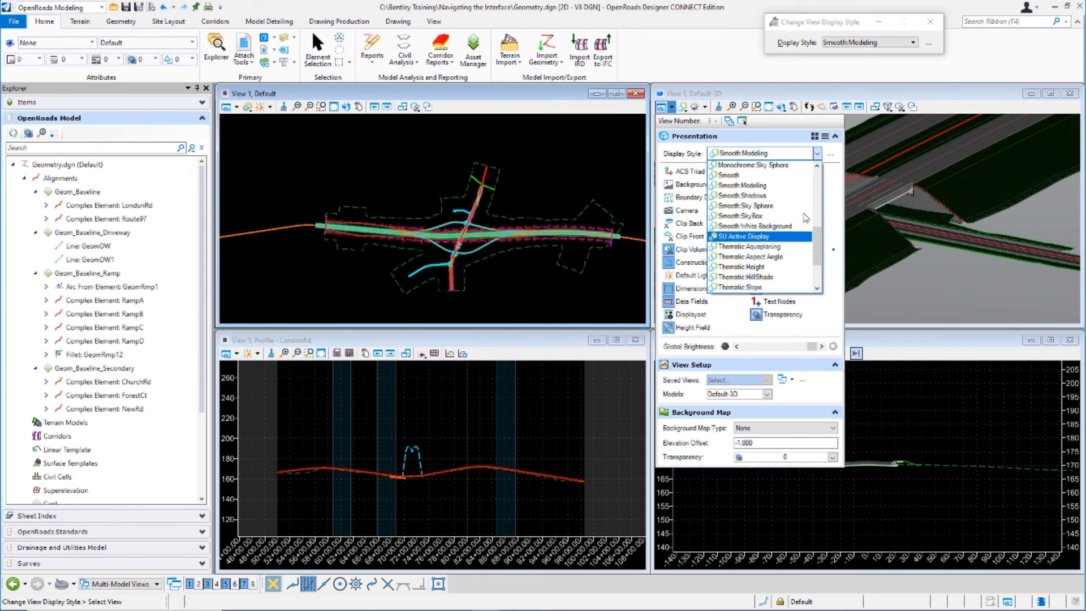
{"action": "scroll", "coordinate": [806, 218], "scroll_direction": "up", "scroll_amount": 5}
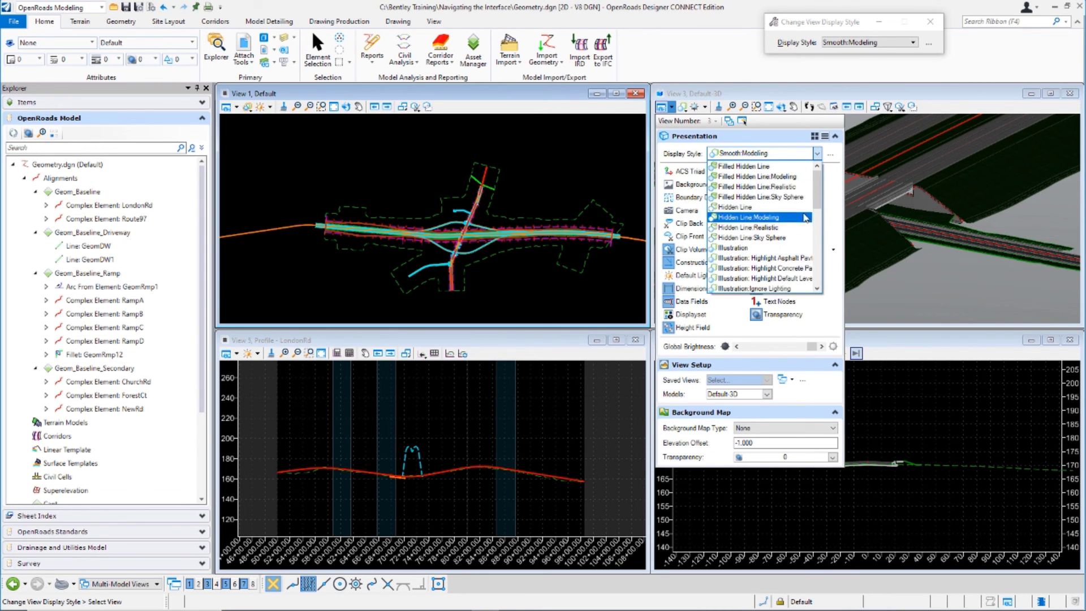
{"action": "scroll", "coordinate": [779, 225], "scroll_direction": "down", "scroll_amount": 1}
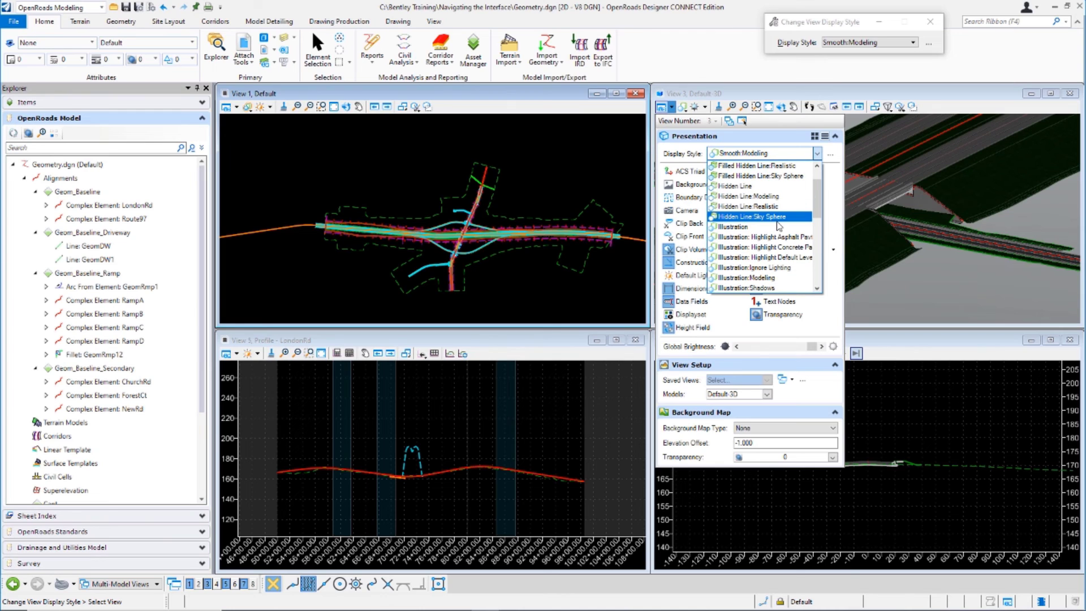
{"action": "scroll", "coordinate": [780, 226], "scroll_direction": "down", "scroll_amount": 1}
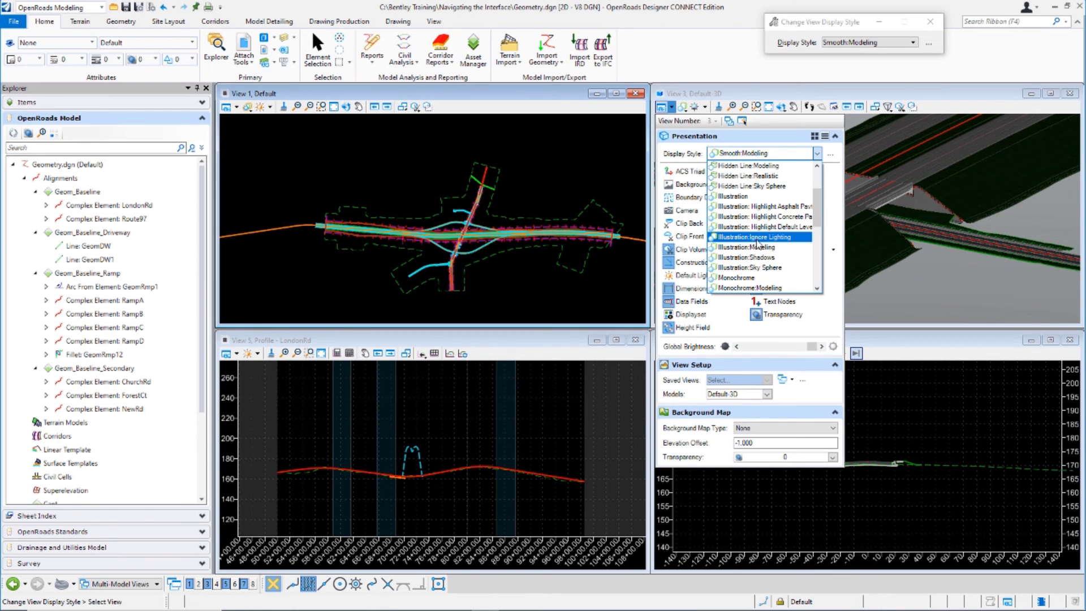
{"action": "left_click", "coordinate": [758, 238]}
{"action": "left_click", "coordinate": [927, 245]}
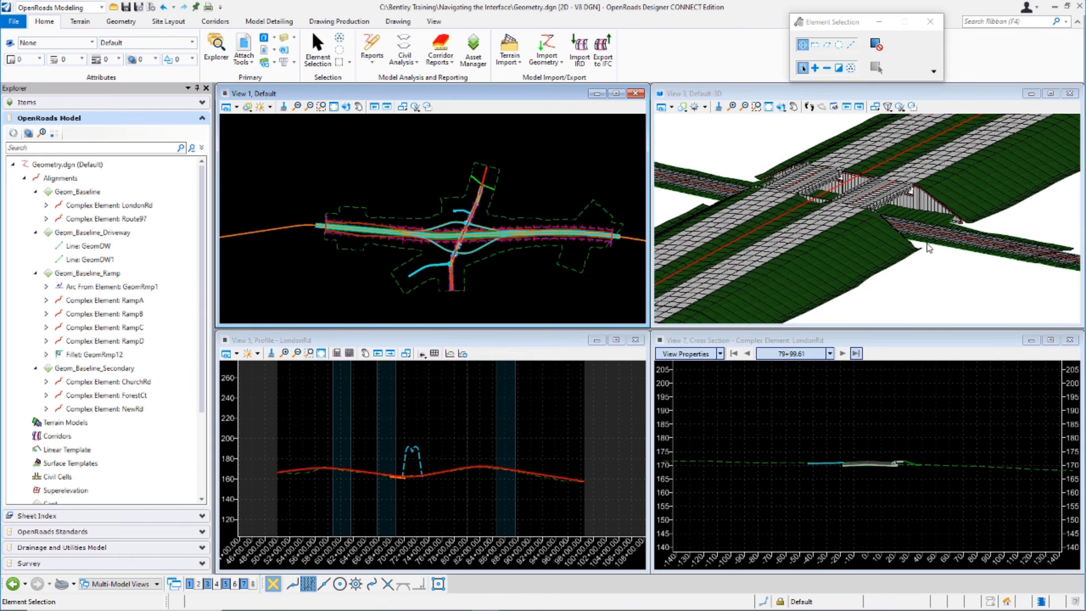
{"action": "left_click", "coordinate": [973, 307]}
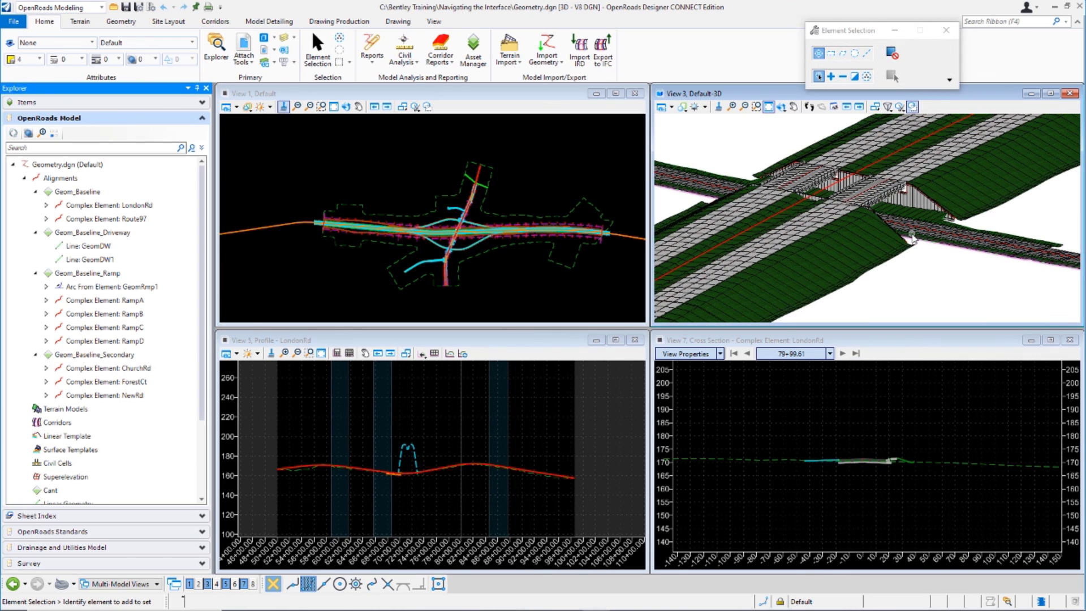
{"action": "left_click", "coordinate": [683, 108]}
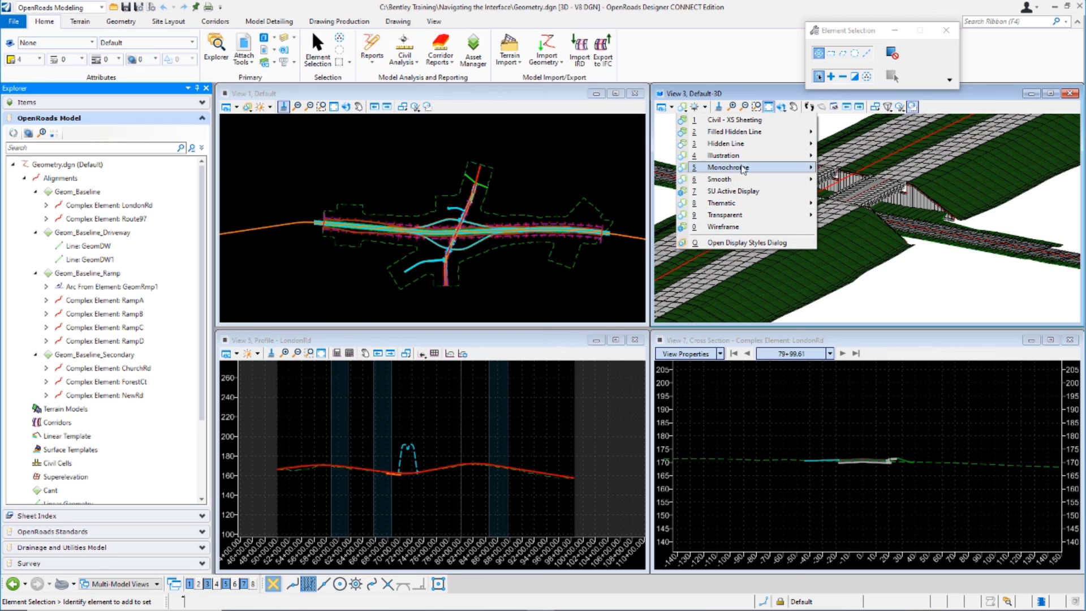
{"action": "mouse_move", "coordinate": [751, 134]}
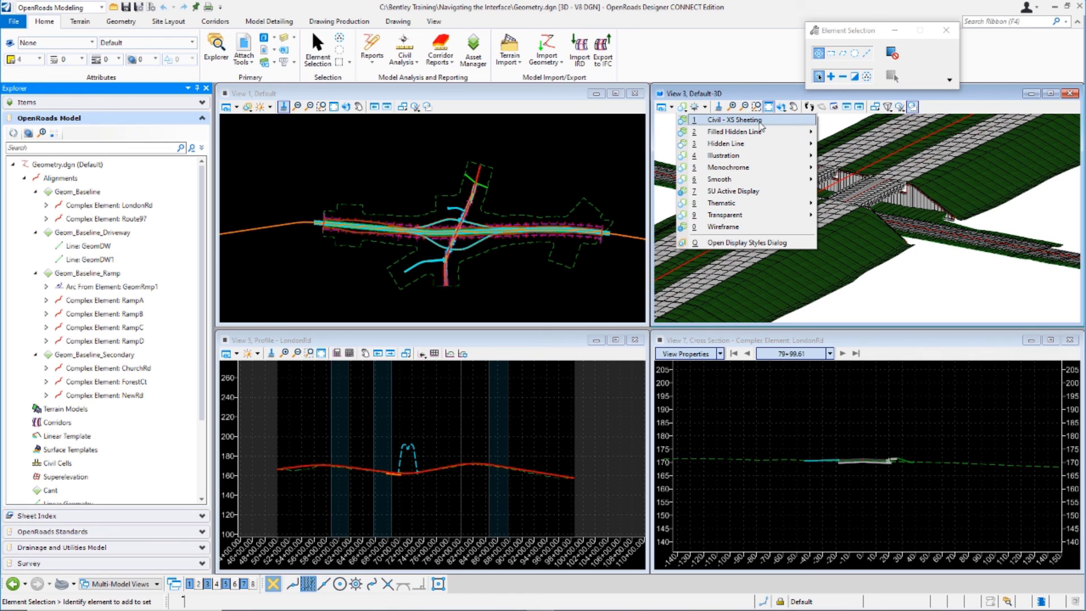
{"action": "left_click", "coordinate": [935, 286]}
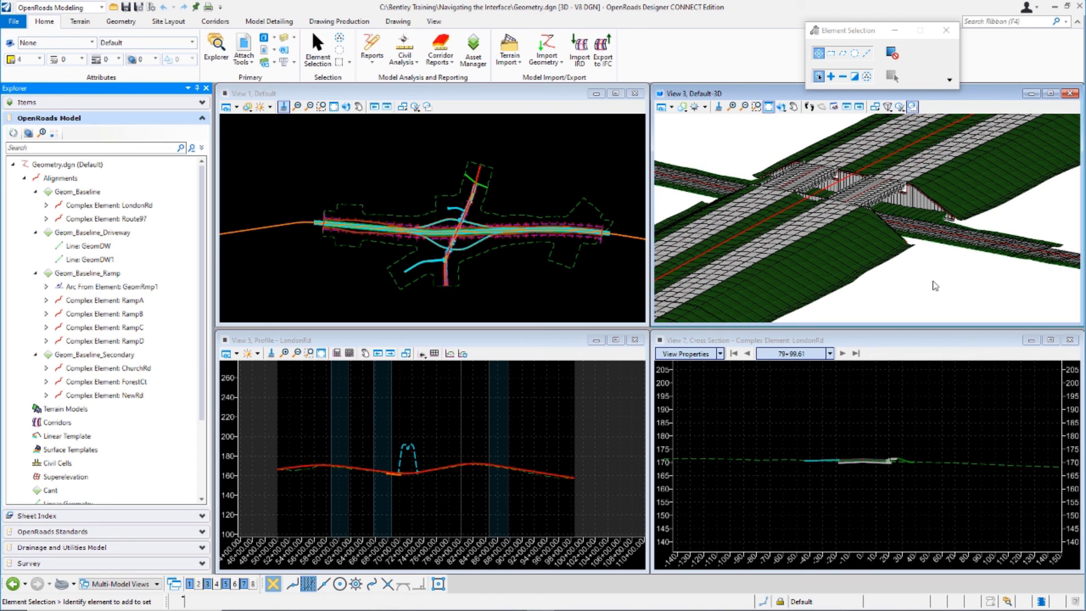